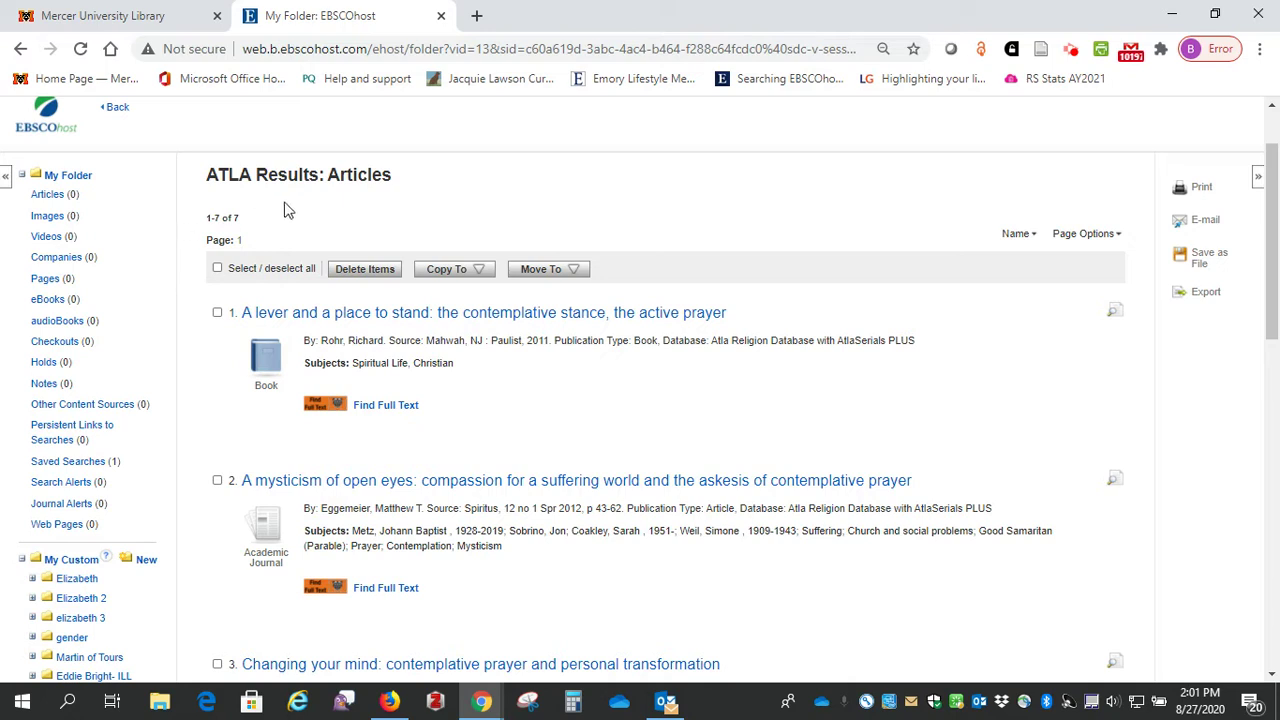
Look up the full text of the first saved item, "A lever and a place to stand", in the ATLA Results folder.
{"action": "left_click_drag", "start_coordinate": [206, 175], "coordinate": [392, 178]}
{"action": "left_click", "coordinate": [406, 180]}
{"action": "scroll", "coordinate": [420, 360], "scroll_direction": "down", "scroll_amount": 1}
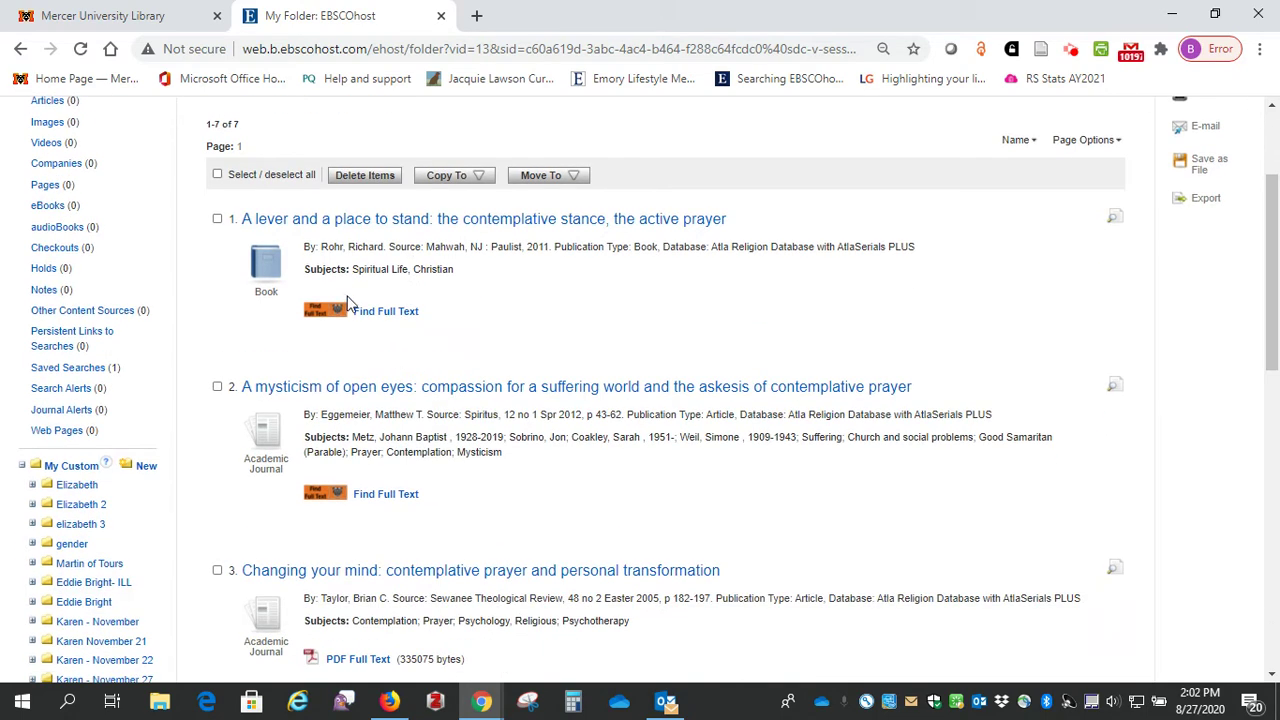
{"action": "left_click", "coordinate": [266, 304]}
{"action": "left_click", "coordinate": [372, 328]}
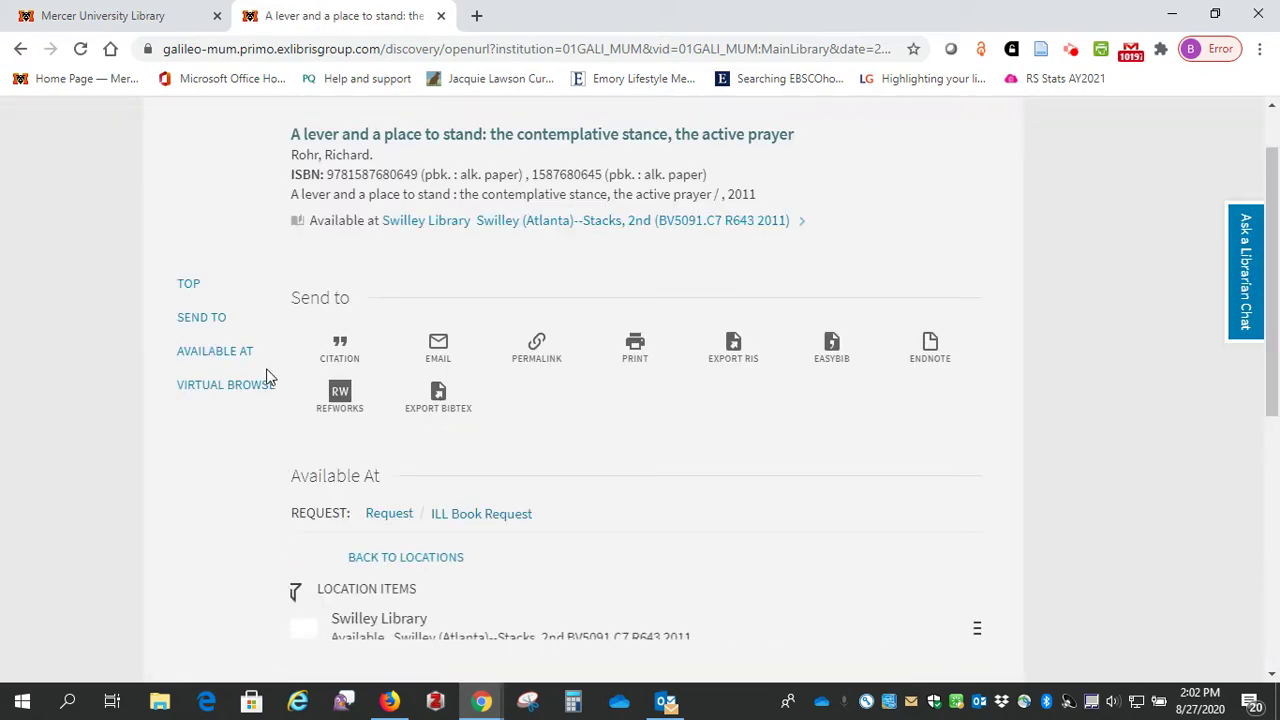
Check the book's Swilley Library location and call number, and return to the saved results.
{"action": "scroll", "coordinate": [256, 378], "scroll_direction": "down", "scroll_amount": 2}
{"action": "scroll", "coordinate": [254, 368], "scroll_direction": "down", "scroll_amount": 1}
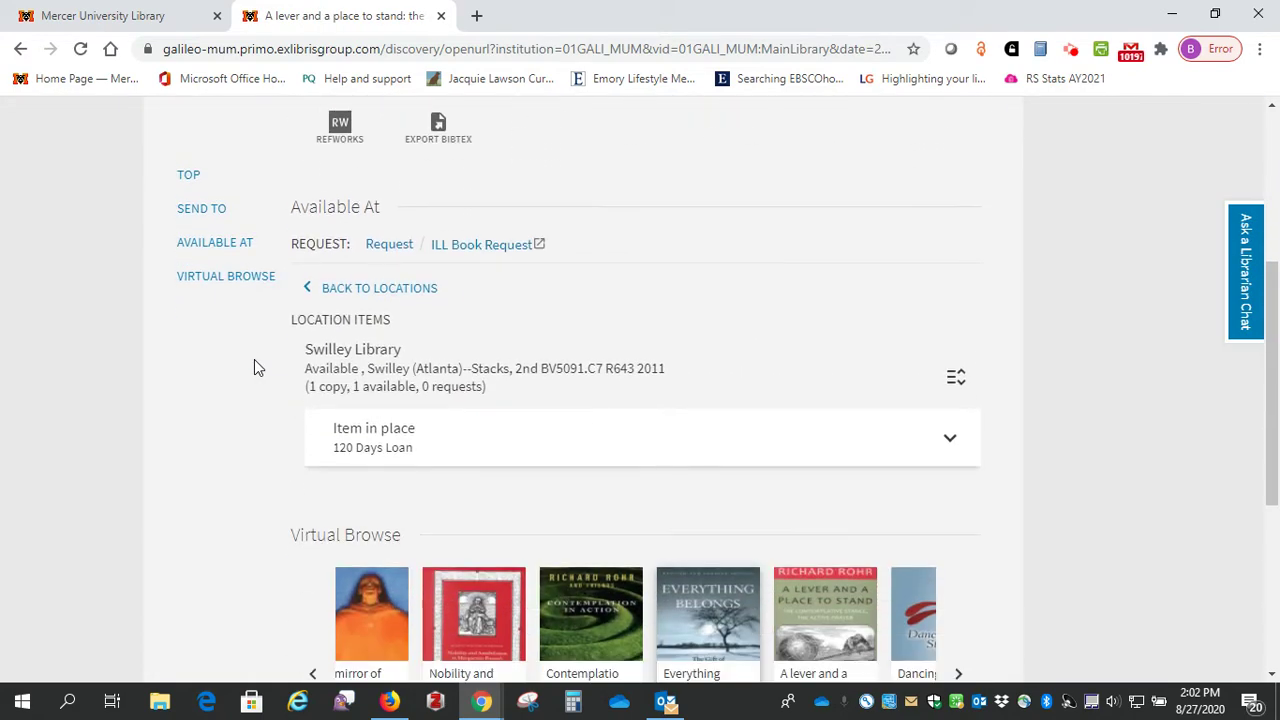
{"action": "scroll", "coordinate": [254, 368], "scroll_direction": "down", "scroll_amount": 1}
{"action": "left_click_drag", "start_coordinate": [326, 299], "coordinate": [550, 275]}
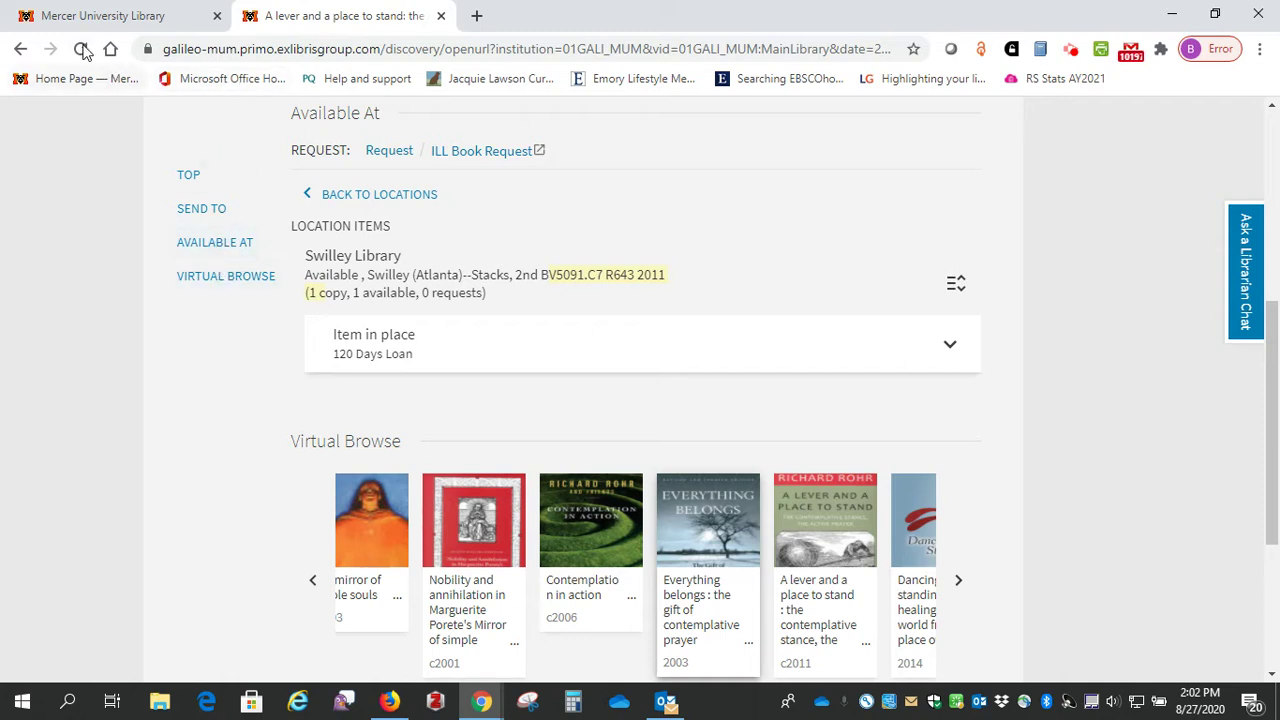
{"action": "left_click", "coordinate": [19, 50]}
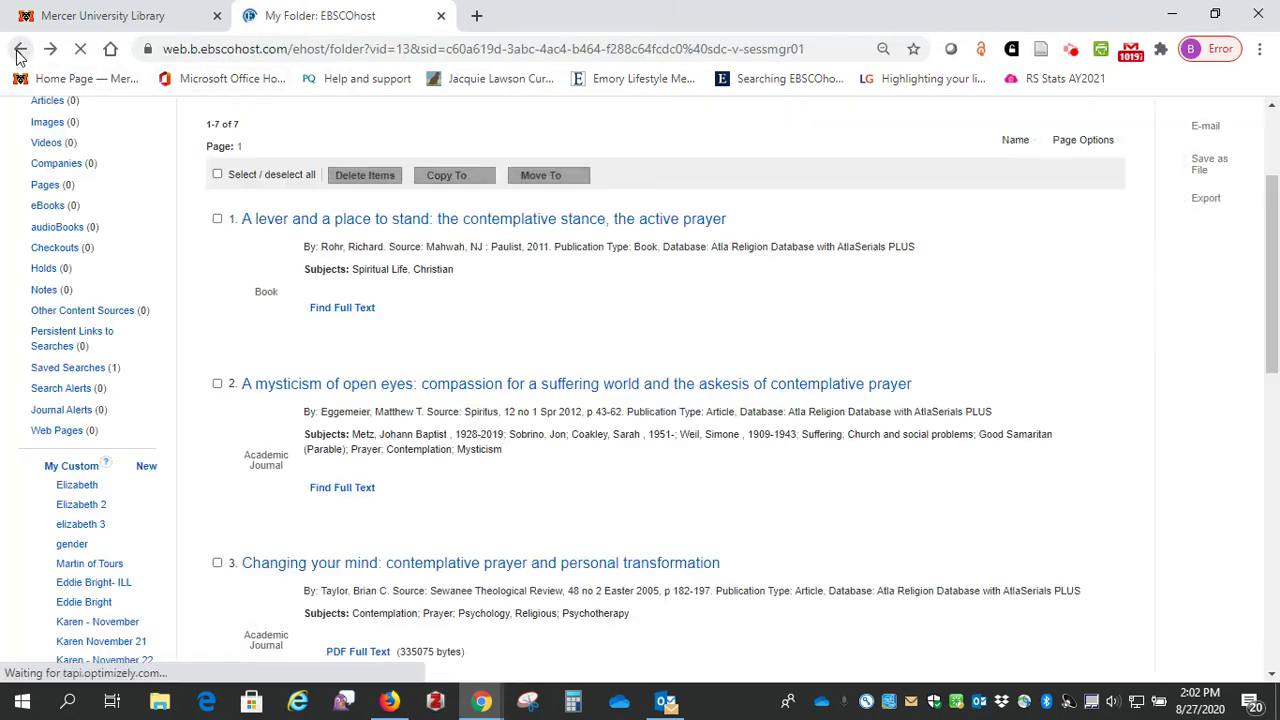
View the ProQuest full-text PDF of the article "A mysticism of open eyes" and close it to return to the saved results.
{"action": "scroll", "coordinate": [195, 335], "scroll_direction": "down", "scroll_amount": 1}
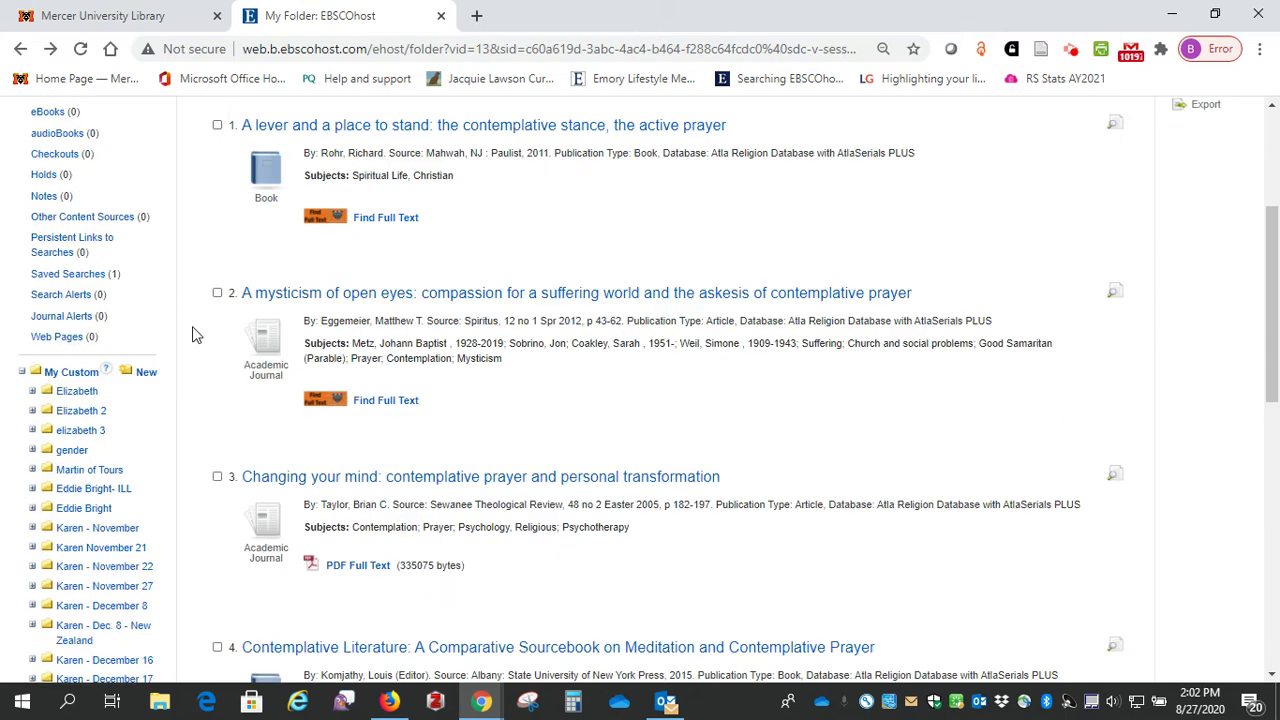
{"action": "scroll", "coordinate": [195, 335], "scroll_direction": "down", "scroll_amount": 1}
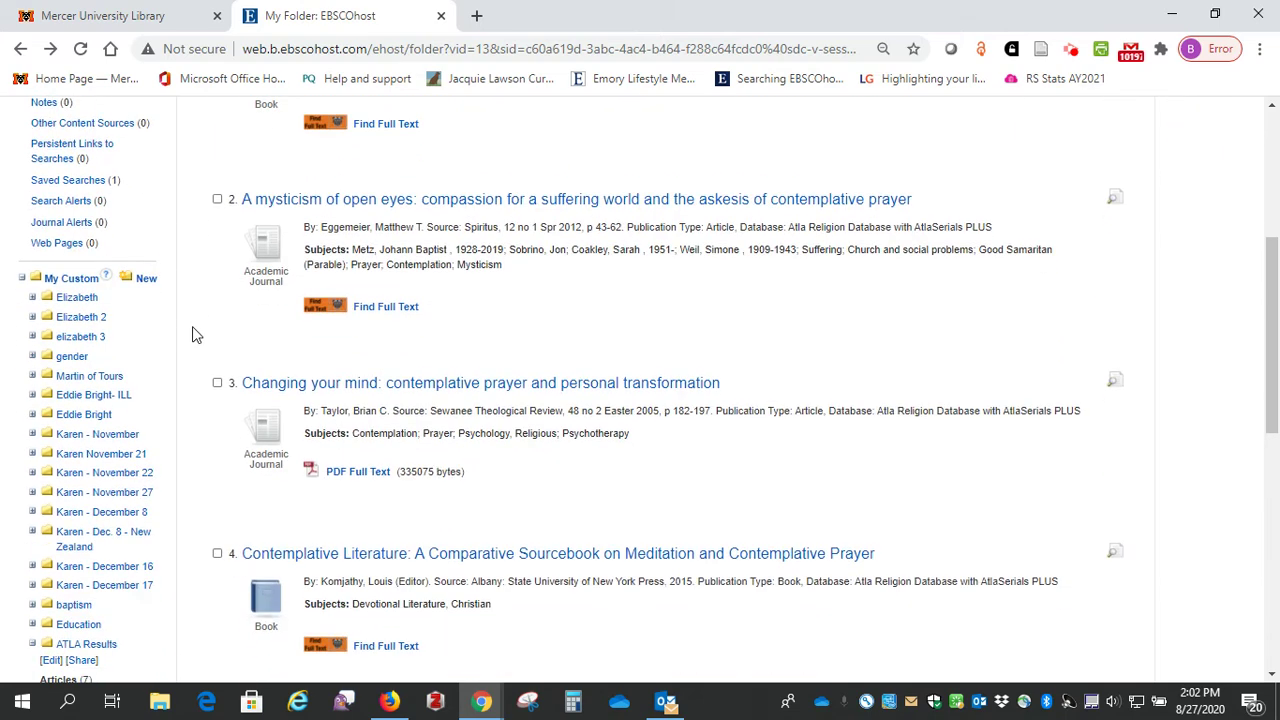
{"action": "left_click", "coordinate": [259, 291]}
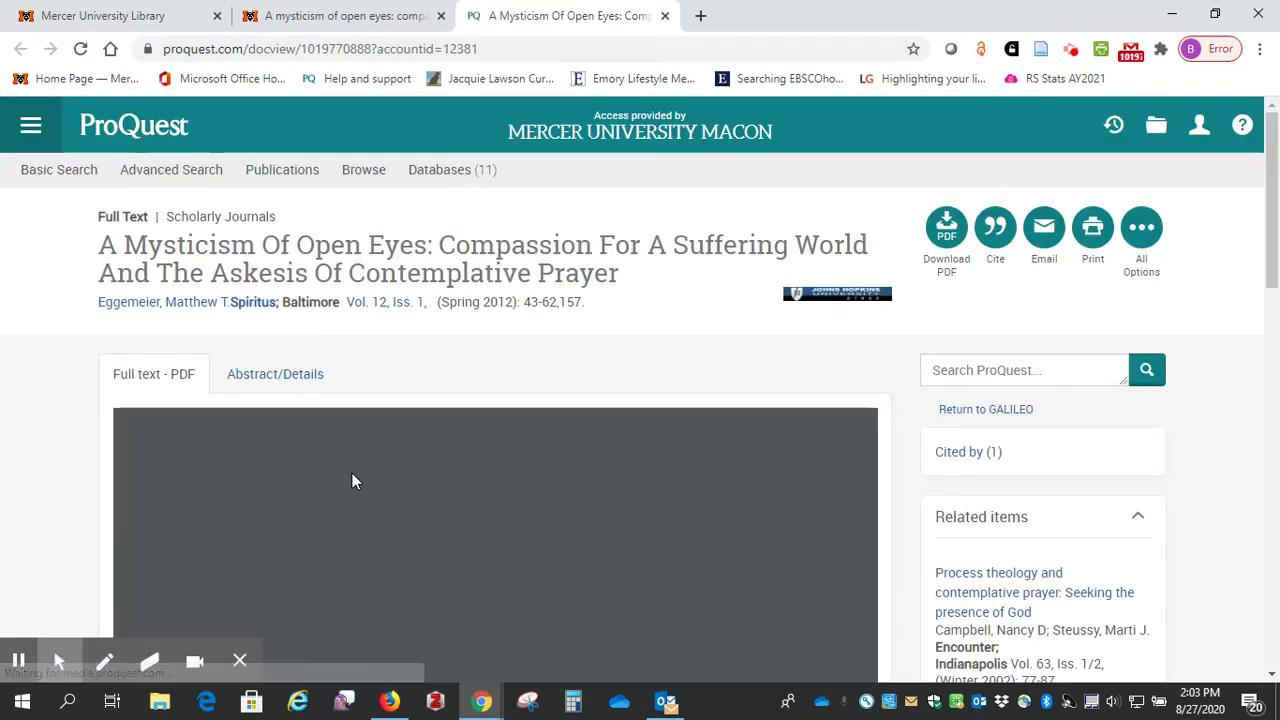
{"action": "scroll", "coordinate": [43, 524], "scroll_direction": "down", "scroll_amount": 3}
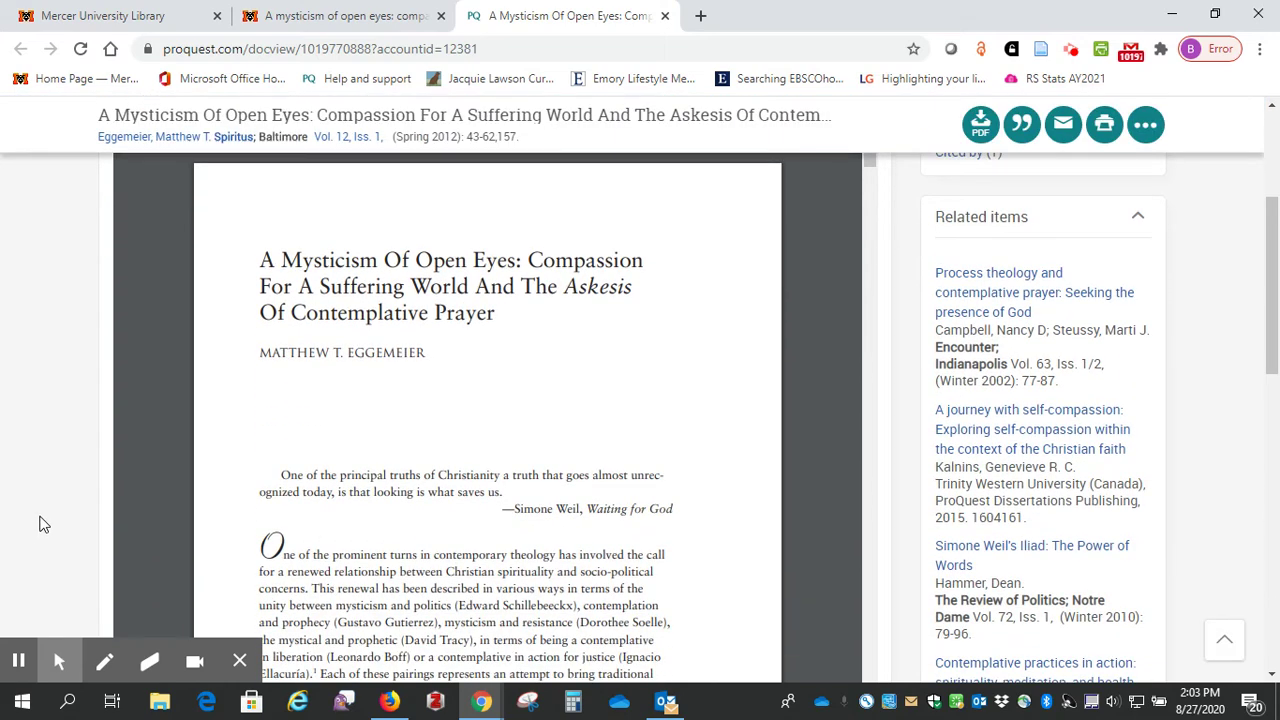
{"action": "scroll", "coordinate": [43, 524], "scroll_direction": "up", "scroll_amount": 3}
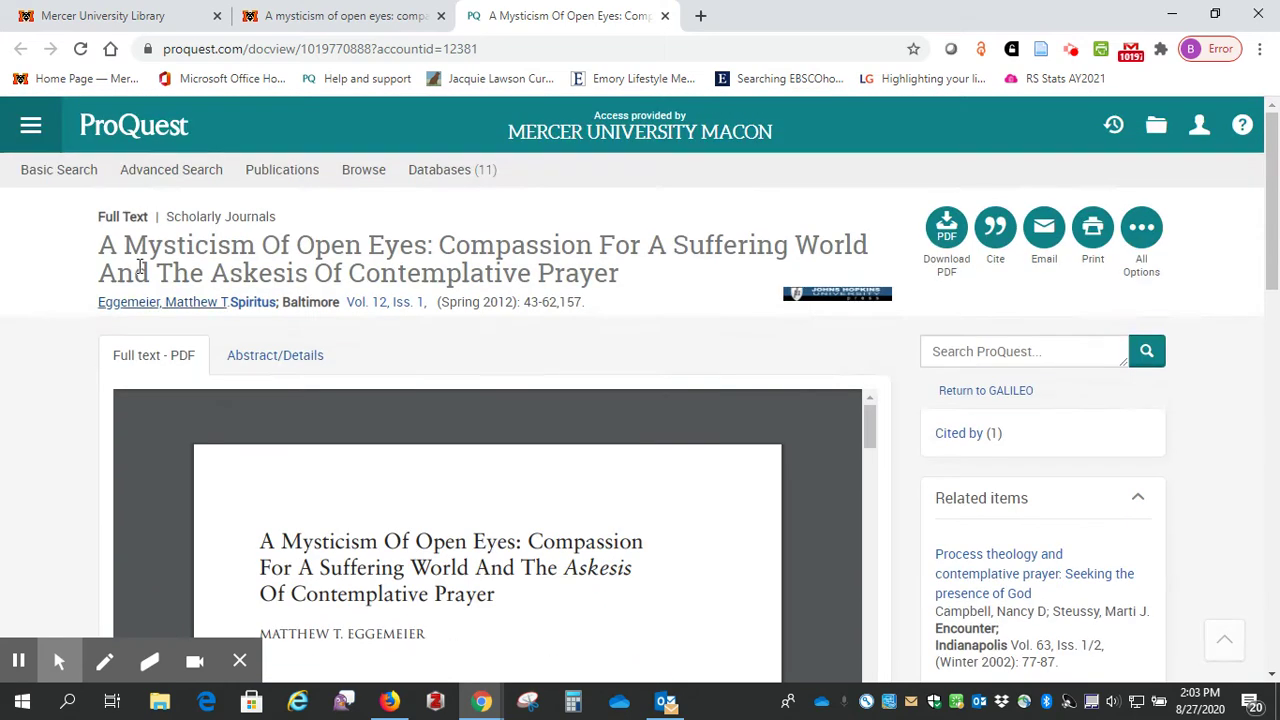
{"action": "left_click", "coordinate": [666, 17]}
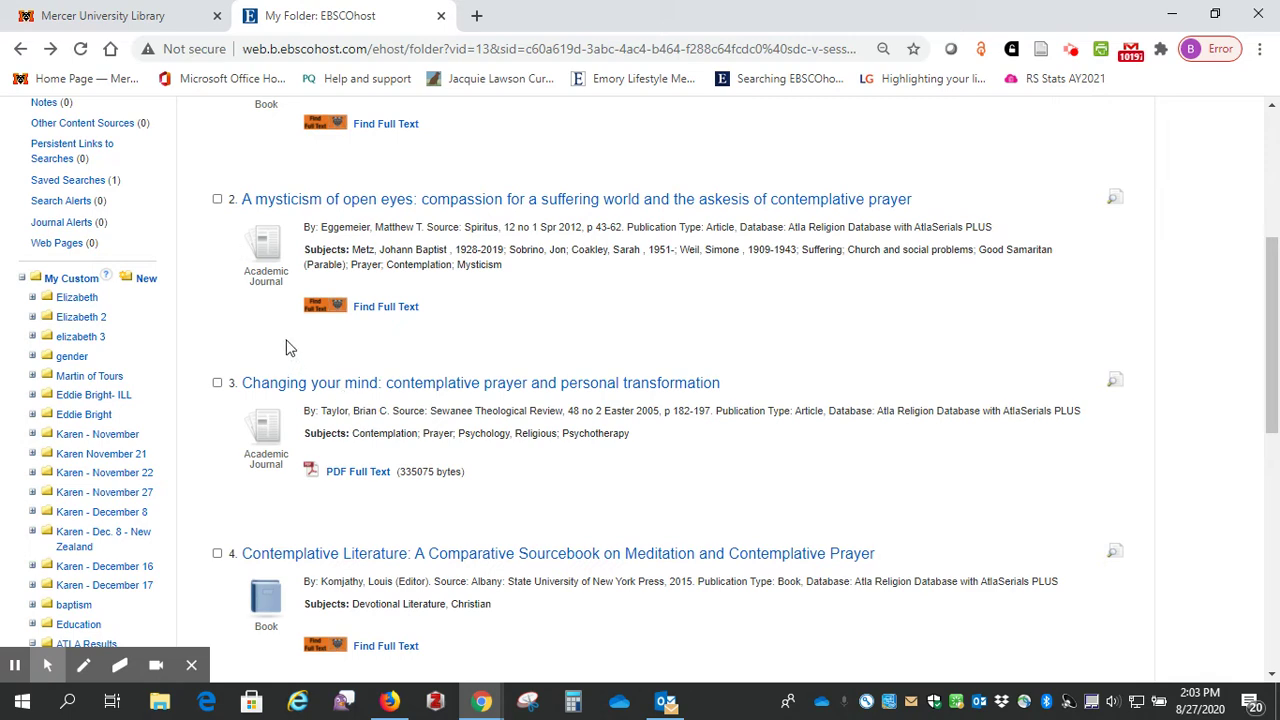
Locate the PDF full-text link of the third saved article, "Changing your mind".
{"action": "scroll", "coordinate": [258, 303], "scroll_direction": "down", "scroll_amount": 2}
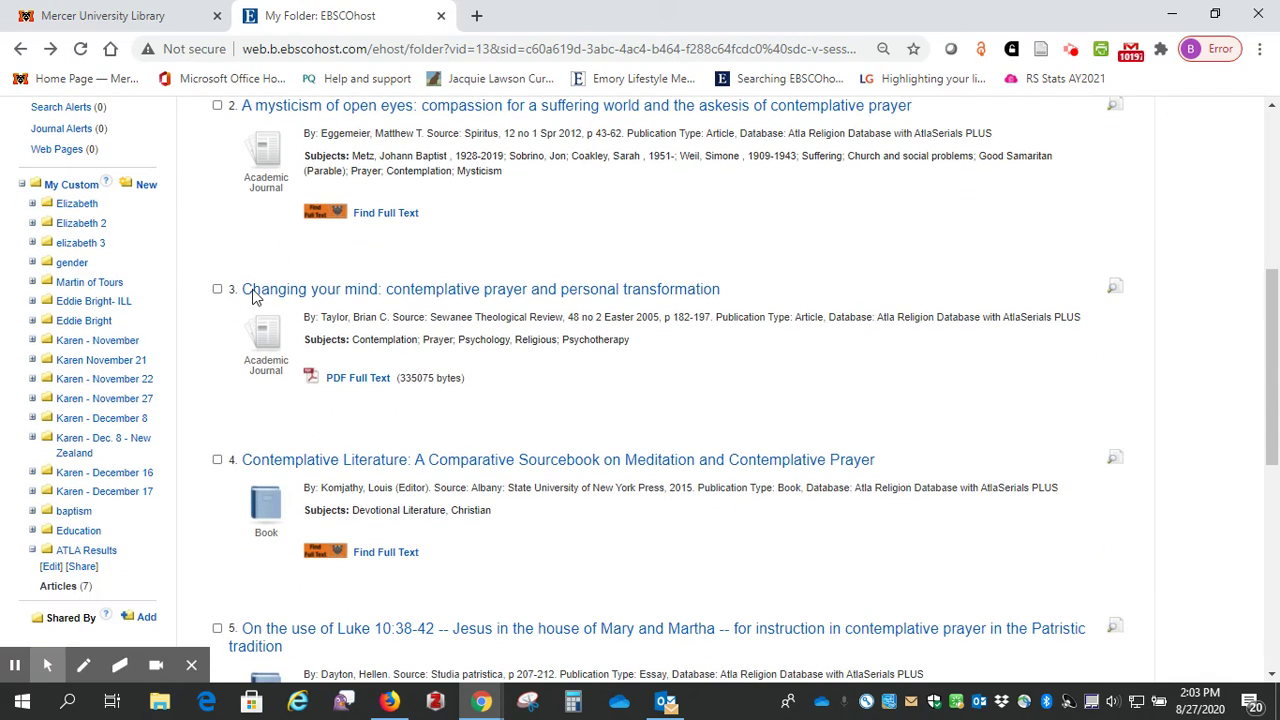
{"action": "left_click", "coordinate": [260, 290]}
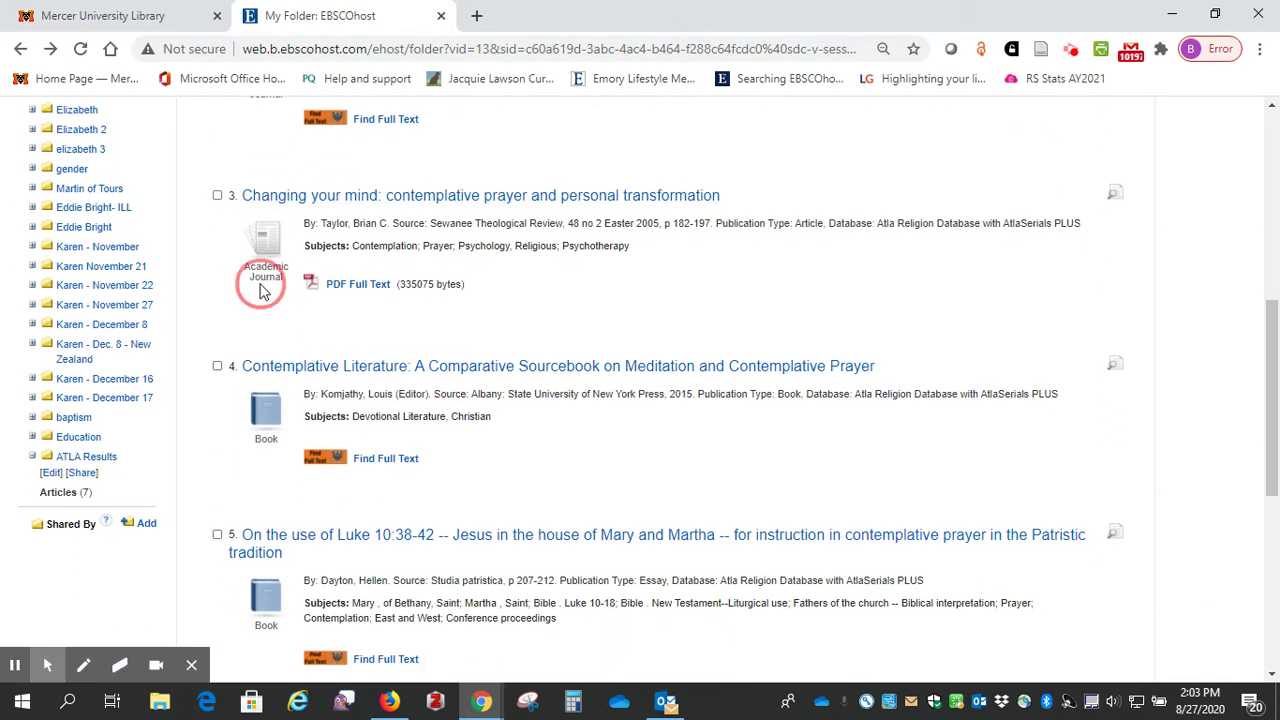
{"action": "left_click", "coordinate": [336, 296]}
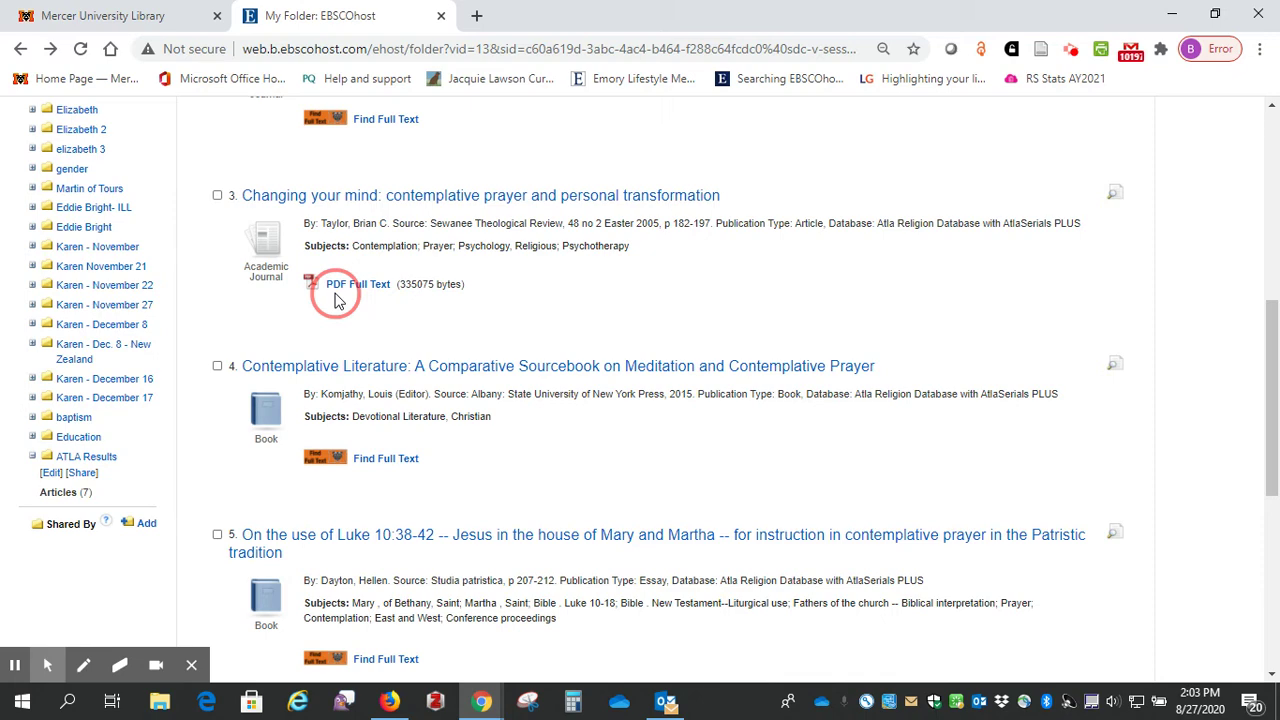
Find the full text of "Contemplative Literature" and open its Ebook Central Academic Complete record.
{"action": "scroll", "coordinate": [336, 296], "scroll_direction": "down", "scroll_amount": 2}
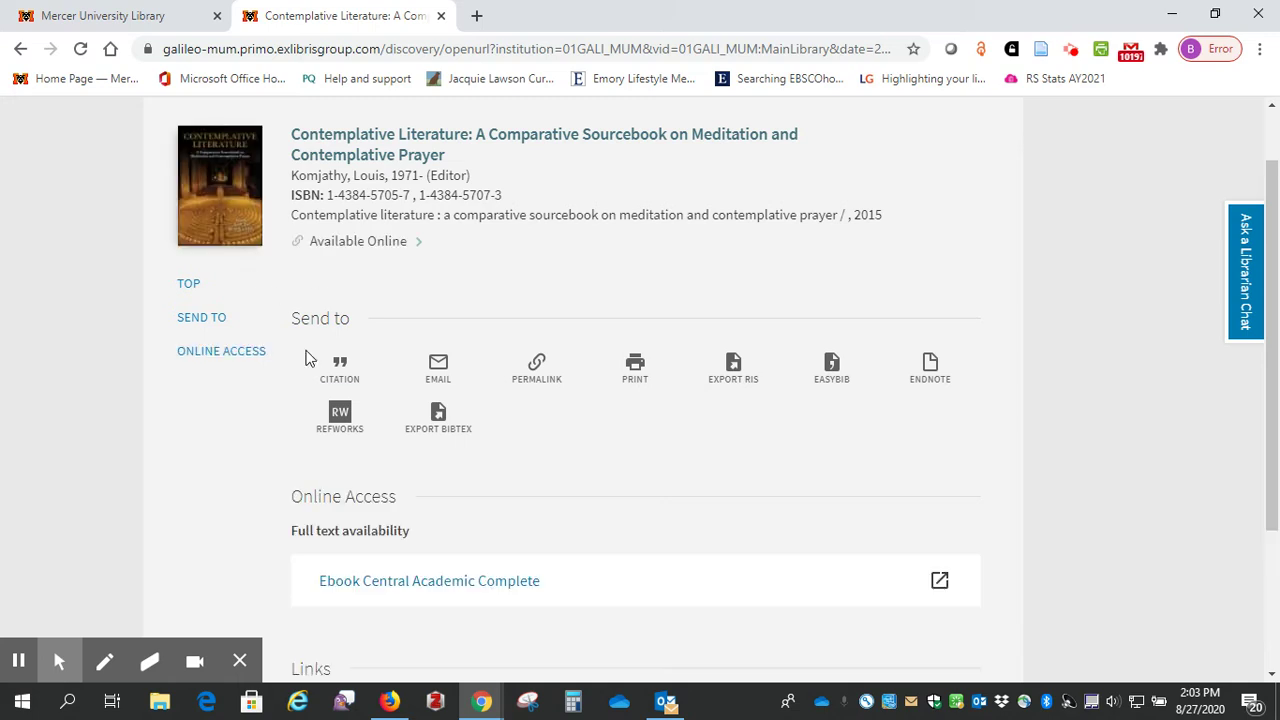
{"action": "scroll", "coordinate": [274, 346], "scroll_direction": "down", "scroll_amount": 2}
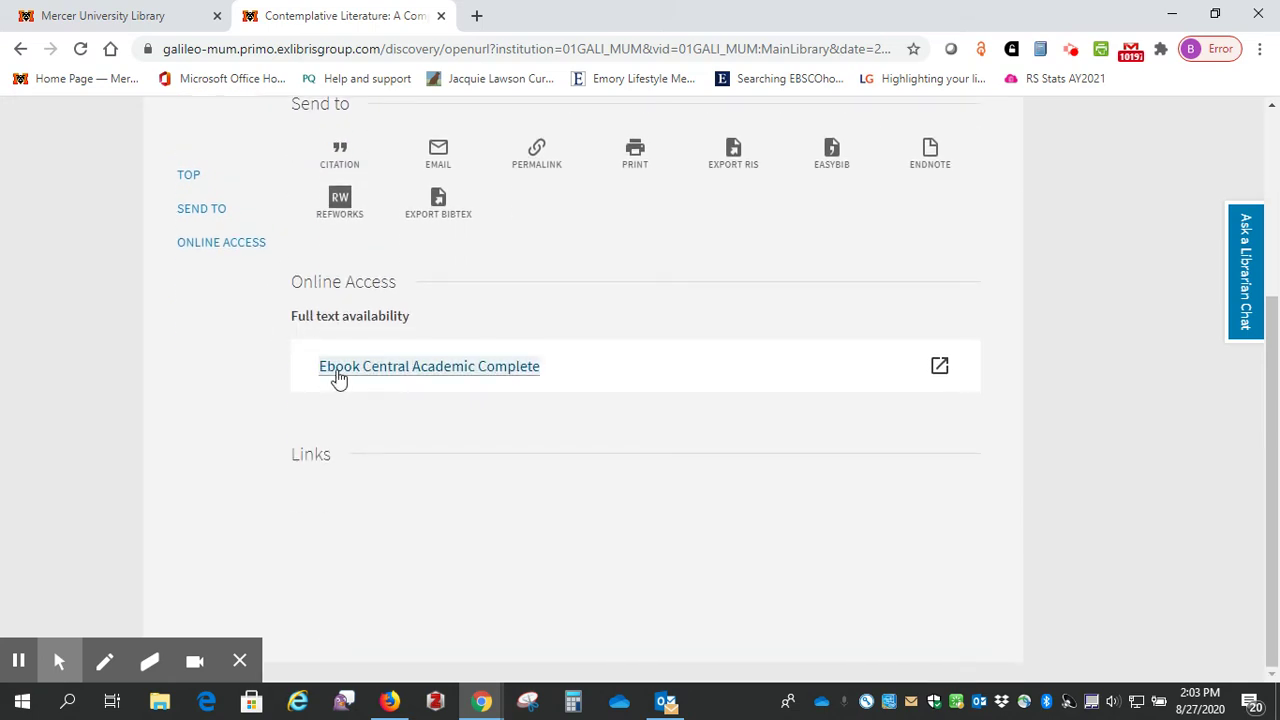
{"action": "left_click", "coordinate": [370, 370]}
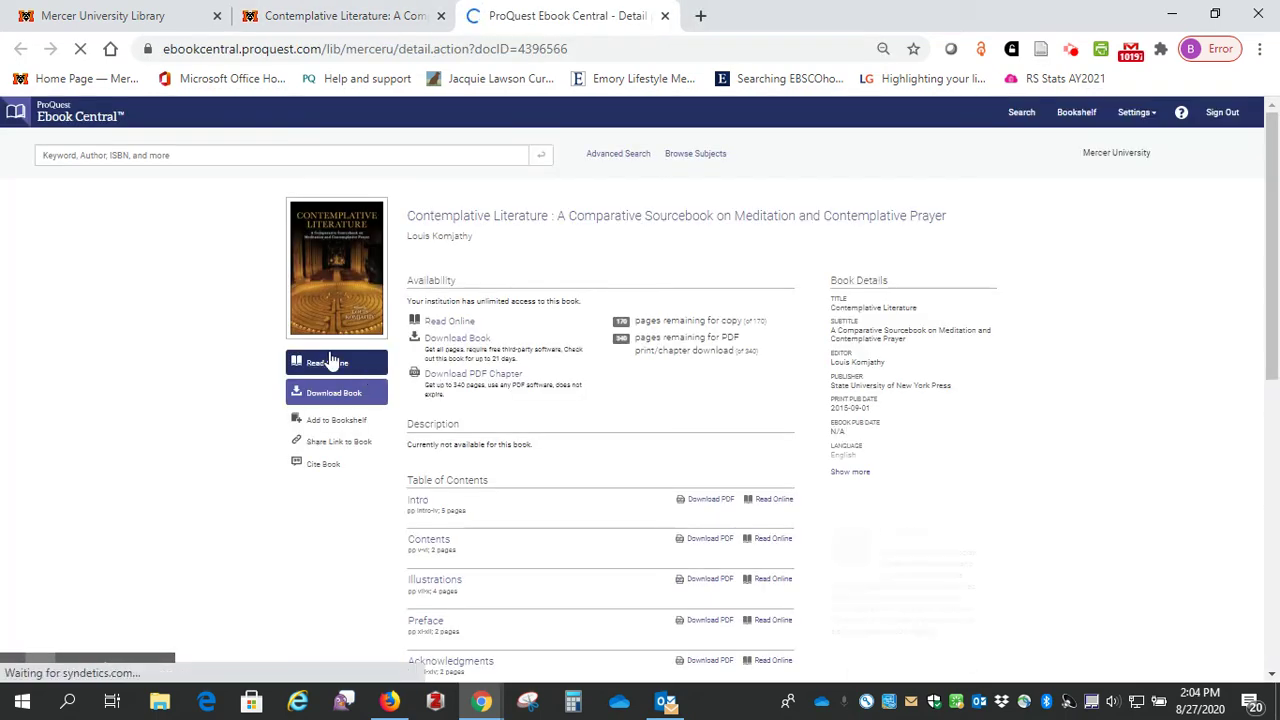
Review the ebook's reading and download options and table of contents, and return to the saved results.
{"action": "scroll", "coordinate": [243, 331], "scroll_direction": "down", "scroll_amount": 2}
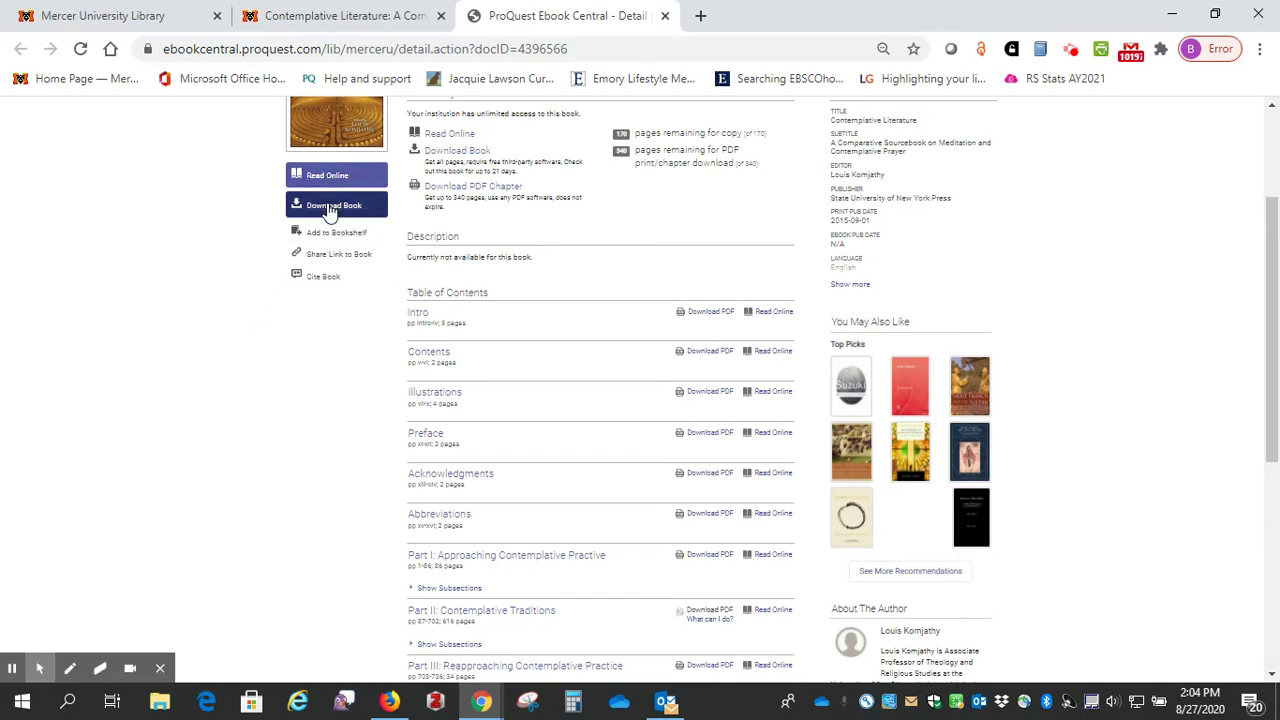
{"action": "scroll", "coordinate": [395, 343], "scroll_direction": "down", "scroll_amount": 2}
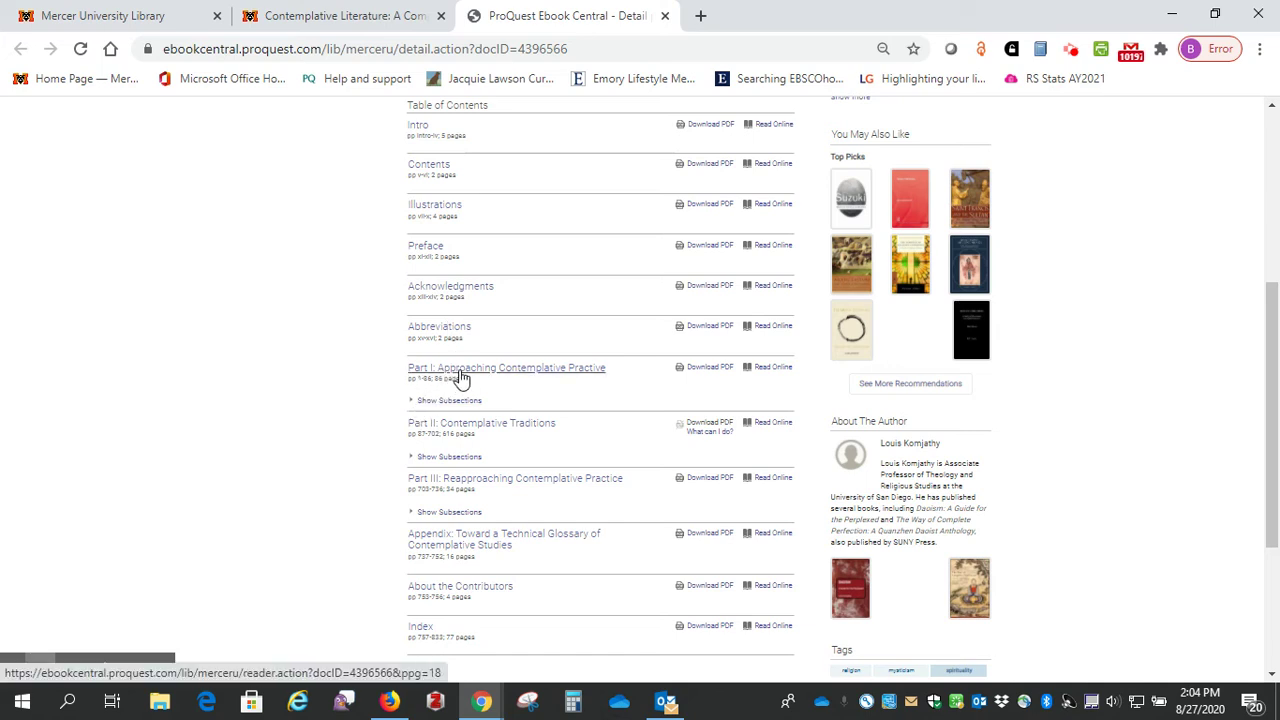
{"action": "left_click", "coordinate": [665, 16]}
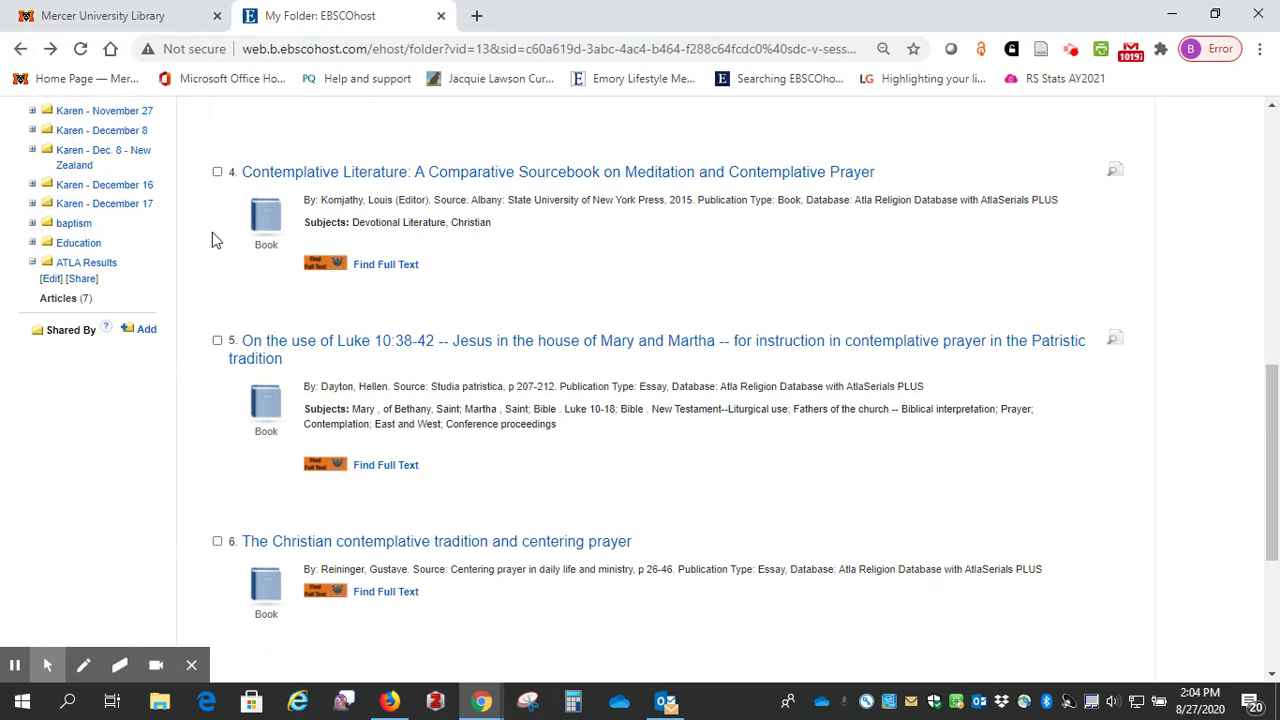
Look up the full text of the fifth saved item, the essay "On the use of Luke 10:38-42".
{"action": "scroll", "coordinate": [213, 240], "scroll_direction": "down", "scroll_amount": 2}
{"action": "left_click", "coordinate": [270, 268]}
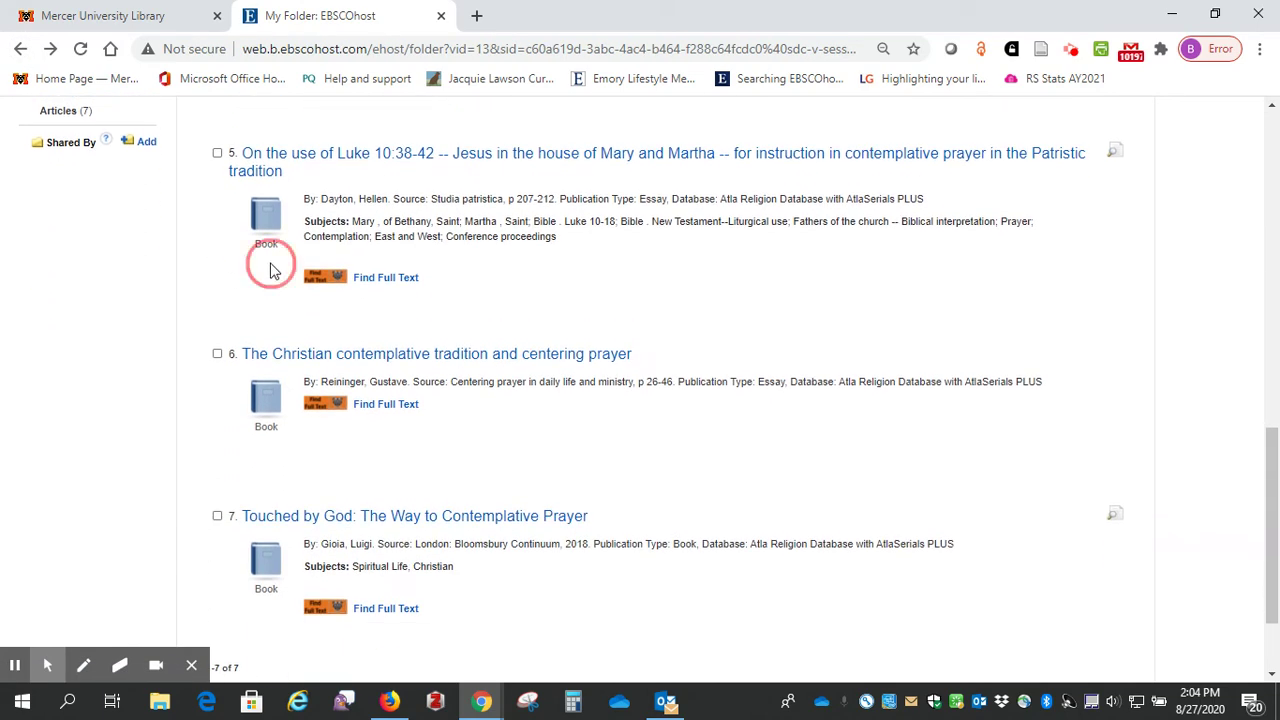
{"action": "left_click", "coordinate": [655, 212]}
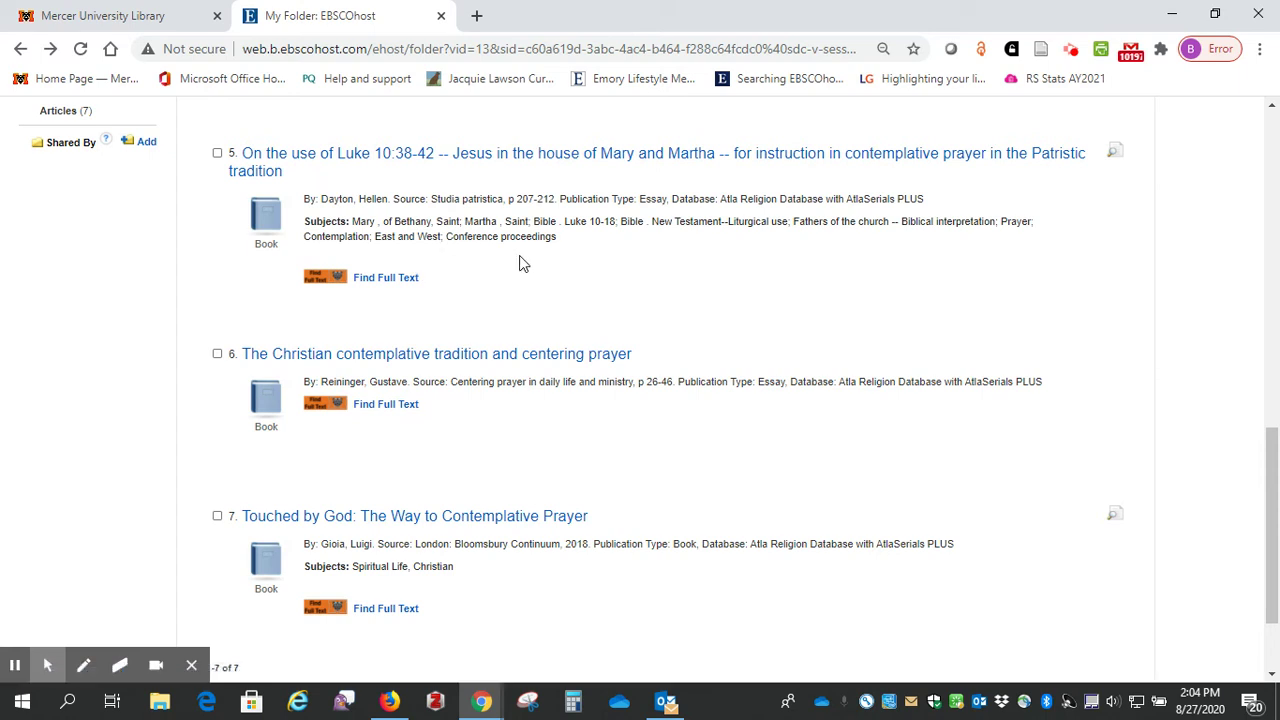
{"action": "left_click", "coordinate": [532, 209]}
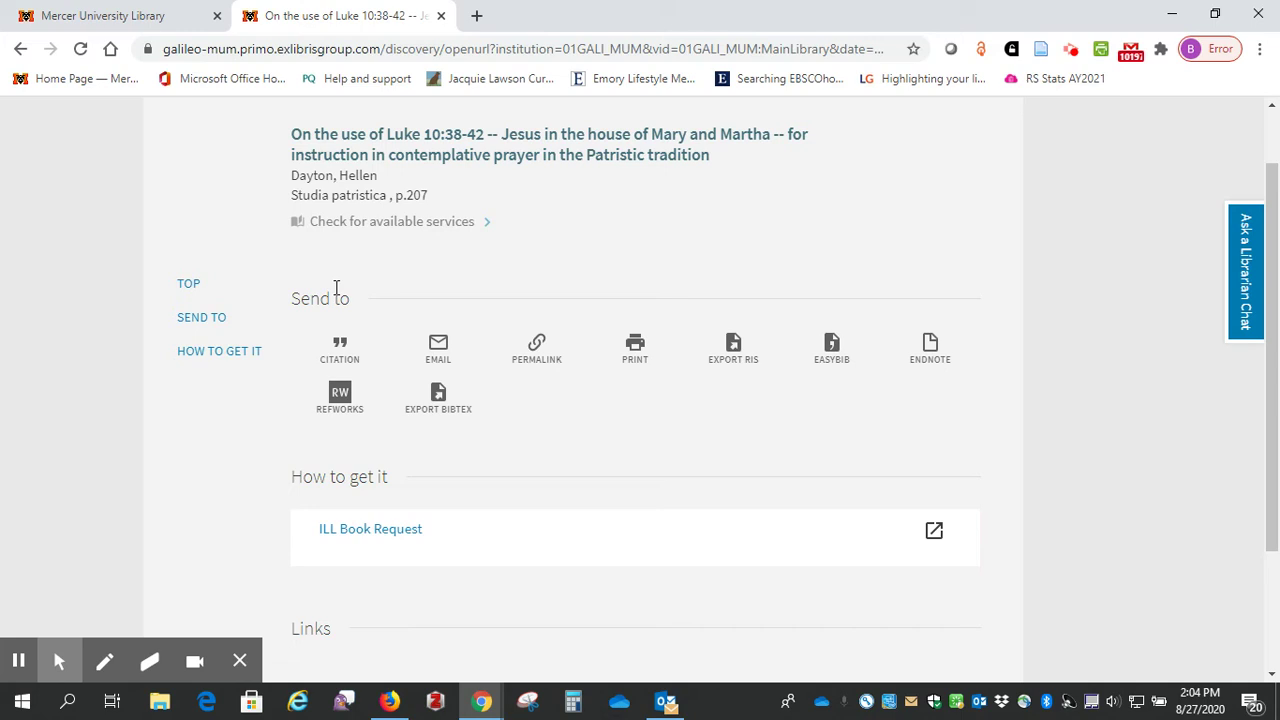
Open the ILL Book Request form for the essay and review its prefilled fields and the Notes field.
{"action": "scroll", "coordinate": [337, 294], "scroll_direction": "down", "scroll_amount": 1}
{"action": "scroll", "coordinate": [330, 252], "scroll_direction": "down", "scroll_amount": 1}
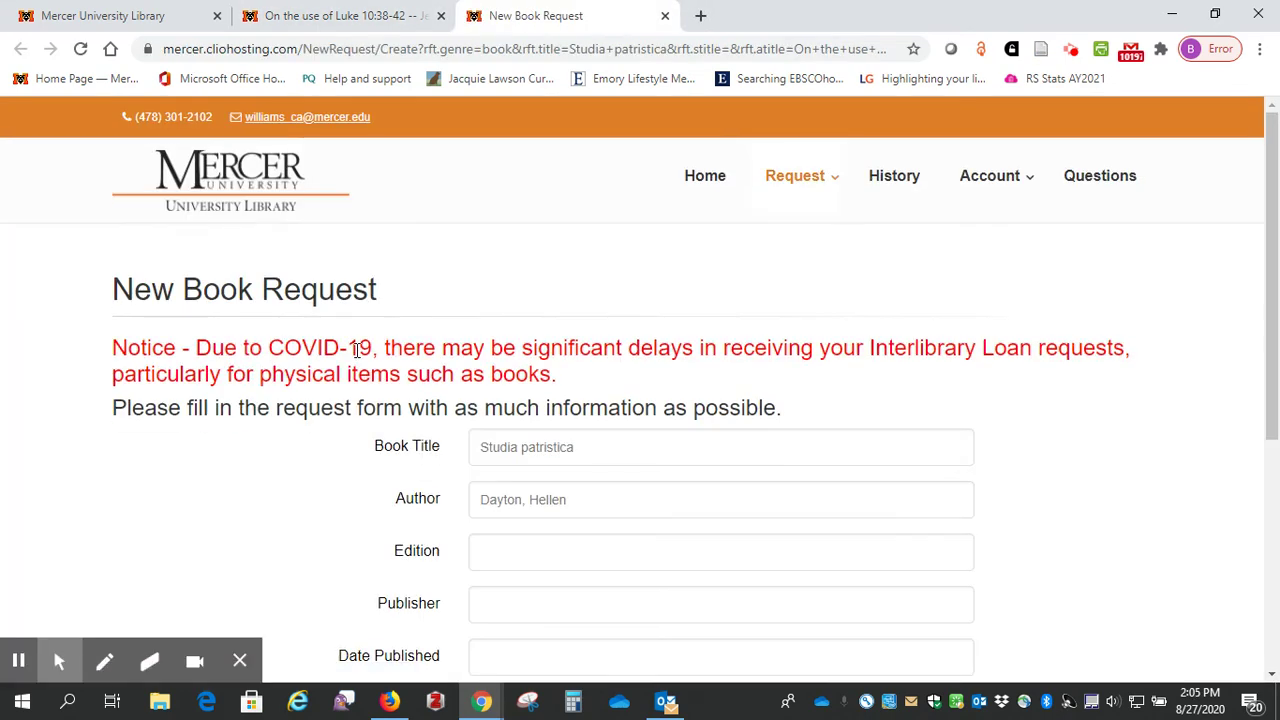
{"action": "scroll", "coordinate": [355, 350], "scroll_direction": "down", "scroll_amount": 2}
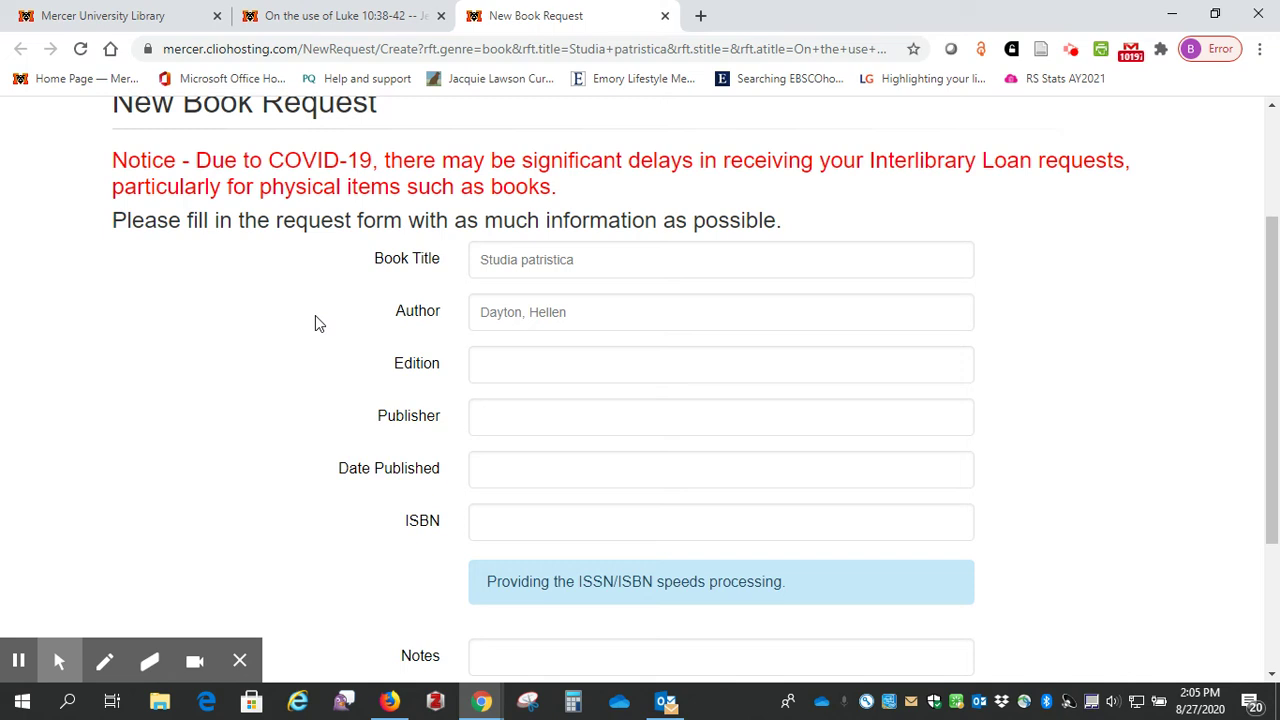
{"action": "scroll", "coordinate": [264, 409], "scroll_direction": "down", "scroll_amount": 2}
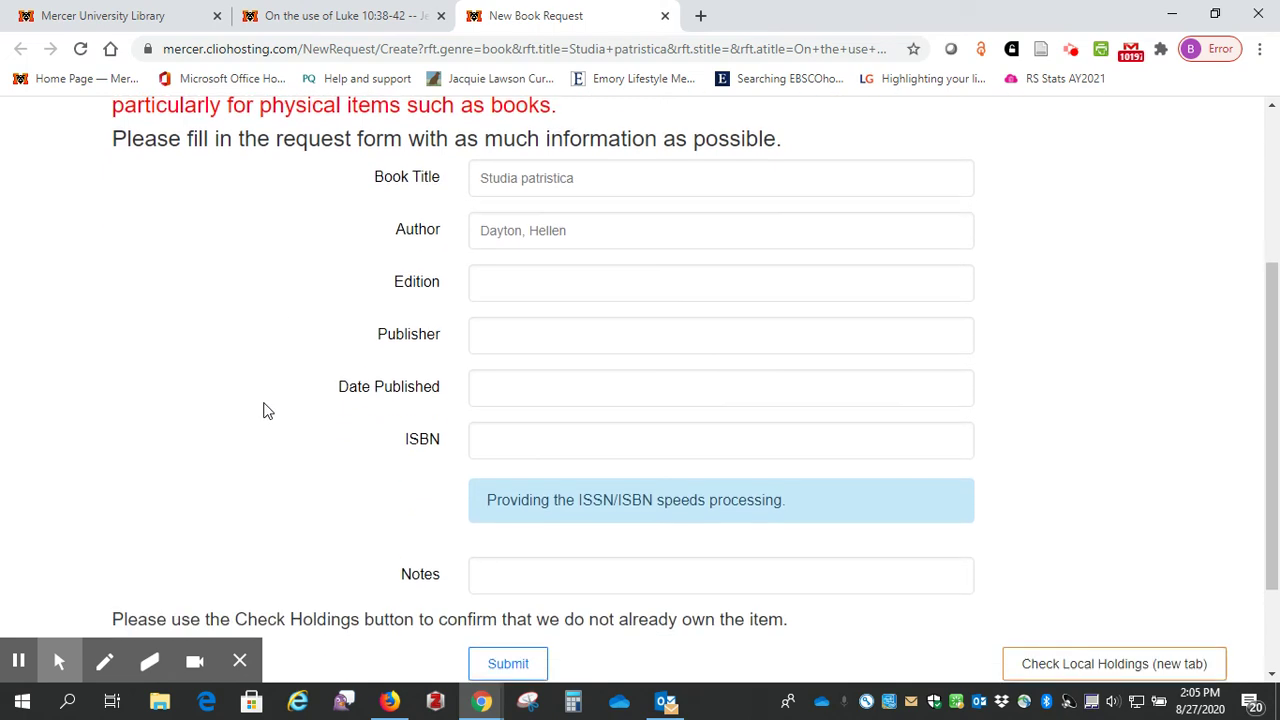
{"action": "left_click", "coordinate": [498, 535]}
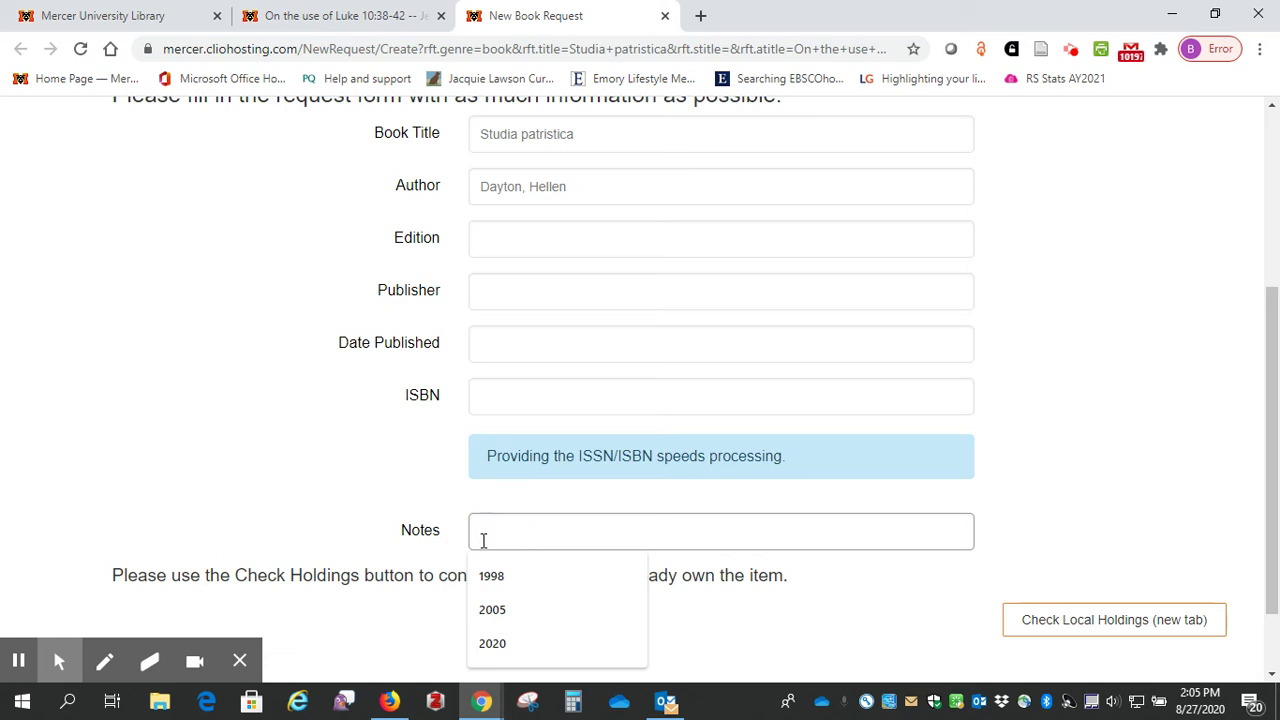
{"action": "left_click", "coordinate": [213, 456]}
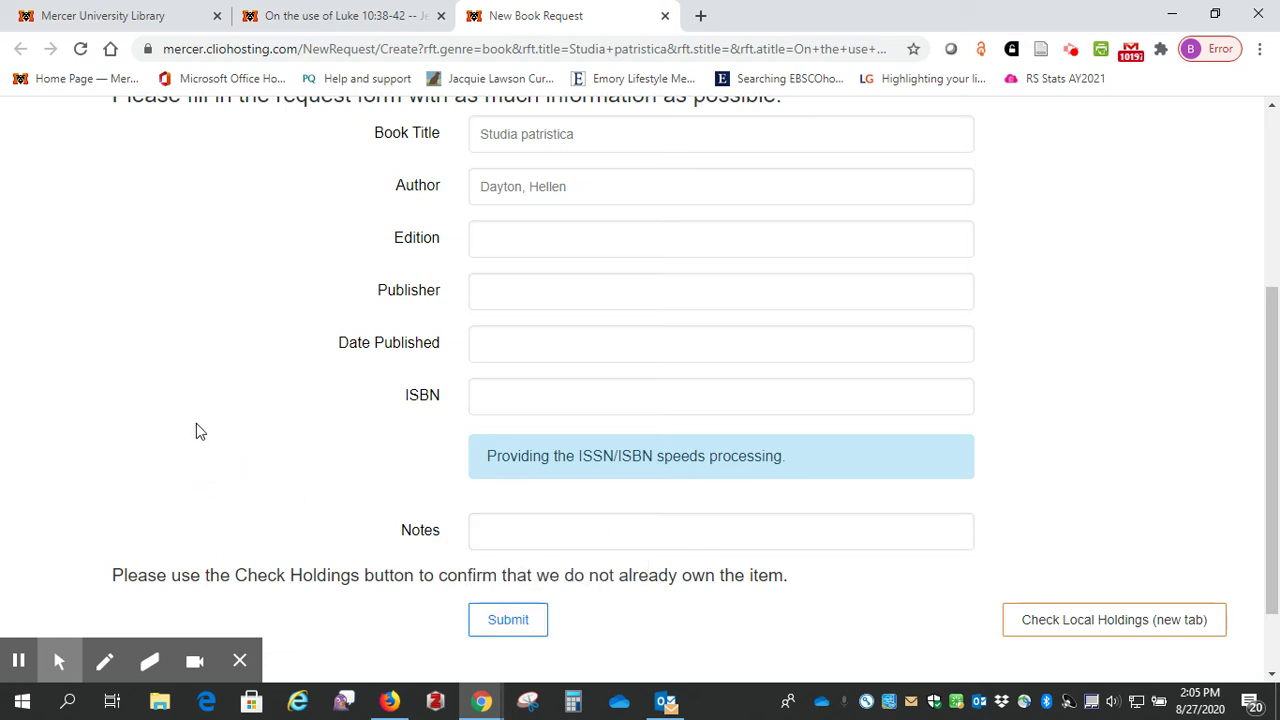
{"action": "scroll", "coordinate": [196, 423], "scroll_direction": "up", "scroll_amount": 3}
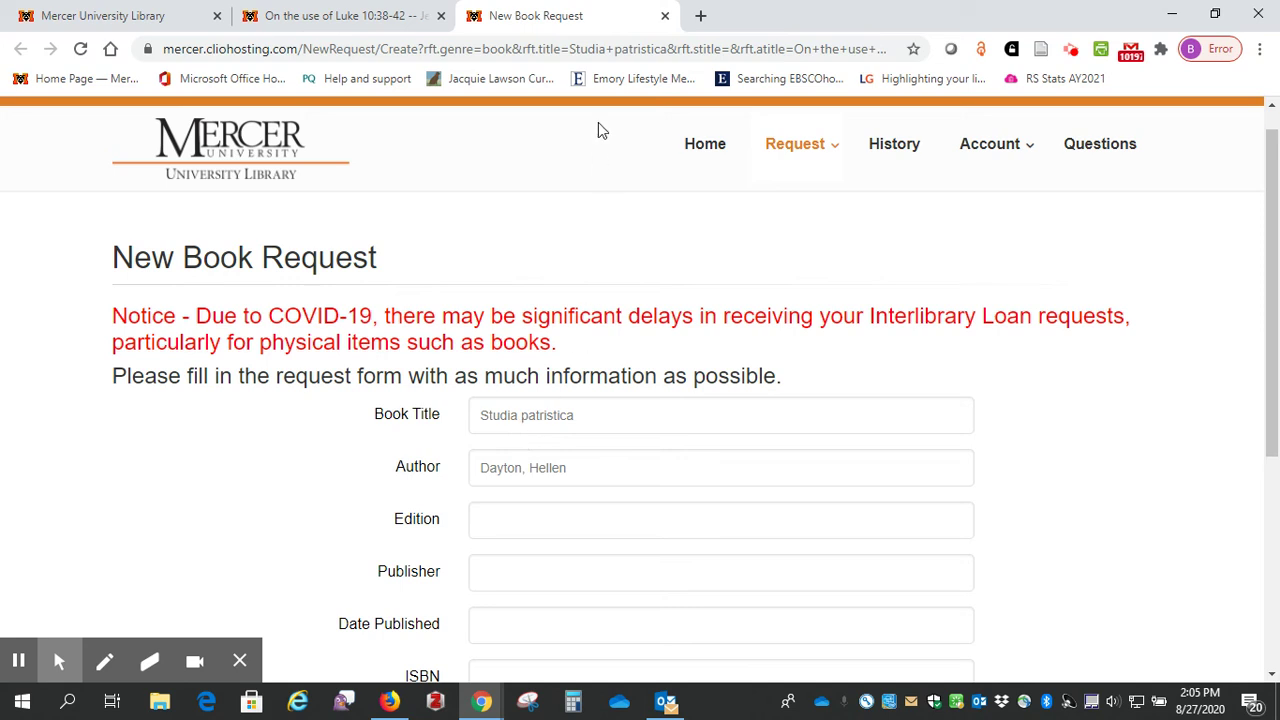
Close the book request form and go back to the saved results folder.
{"action": "left_click", "coordinate": [665, 15]}
{"action": "scroll", "coordinate": [388, 400], "scroll_direction": "up", "scroll_amount": 2}
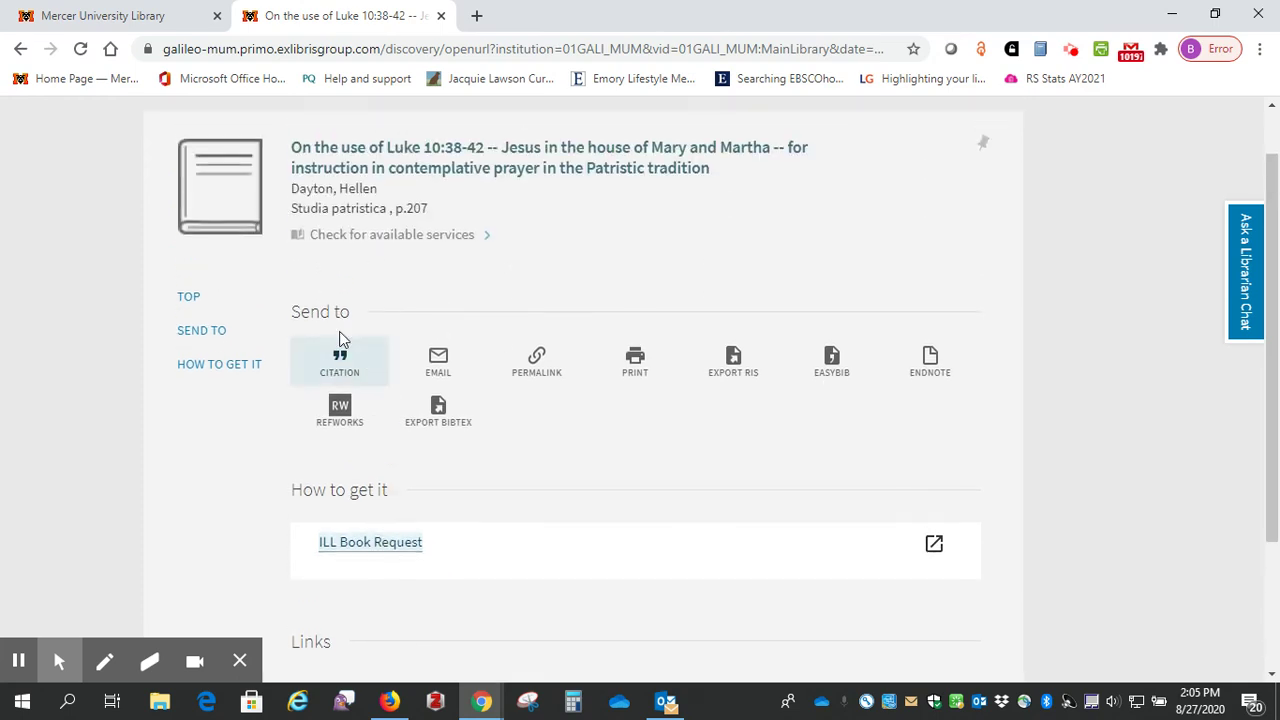
{"action": "scroll", "coordinate": [310, 245], "scroll_direction": "up", "scroll_amount": 1}
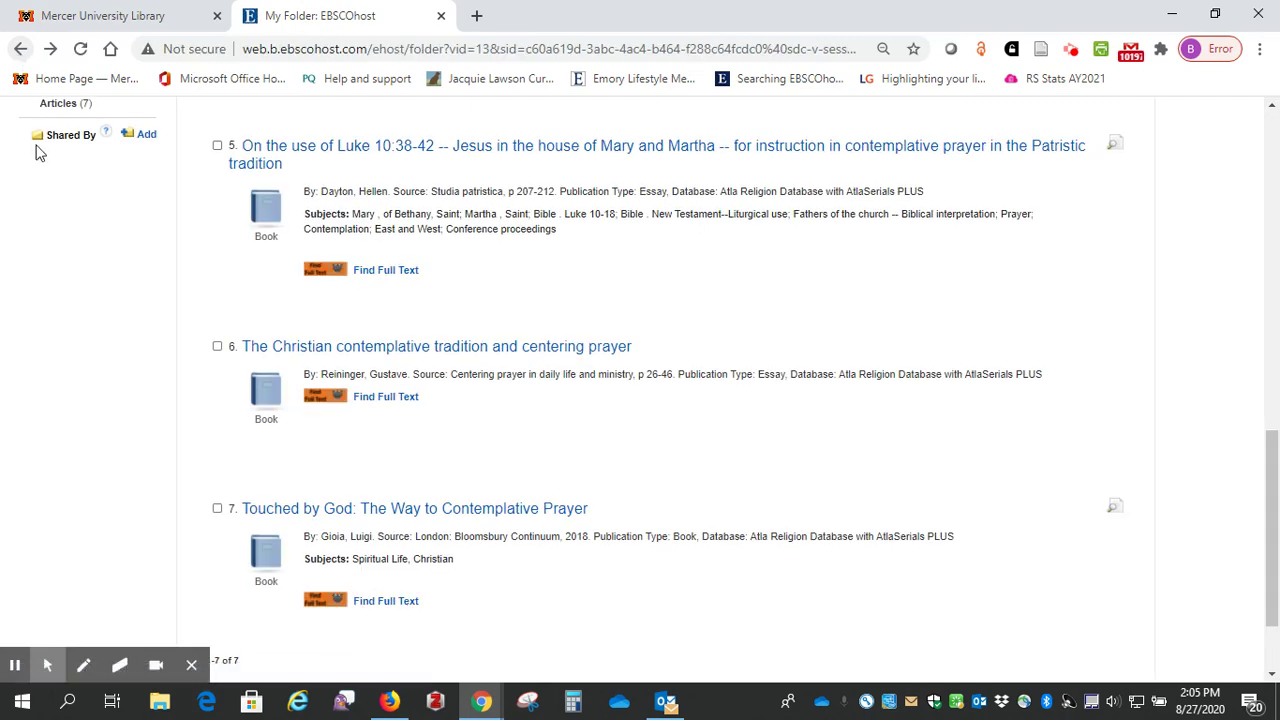
Look up the full text of "The Christian contemplative tradition and centering prayer" and check its library location and loan details.
{"action": "scroll", "coordinate": [110, 420], "scroll_direction": "down", "scroll_amount": 1}
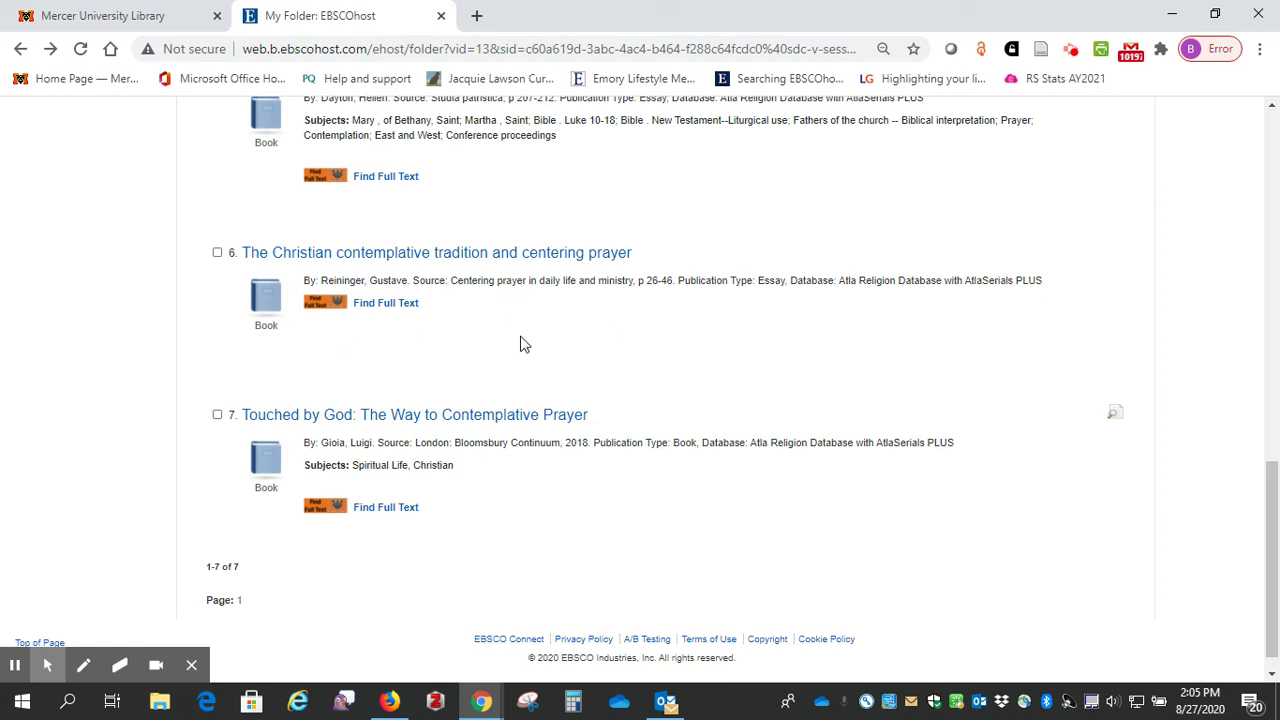
{"action": "scroll", "coordinate": [785, 310], "scroll_direction": "up", "scroll_amount": 1}
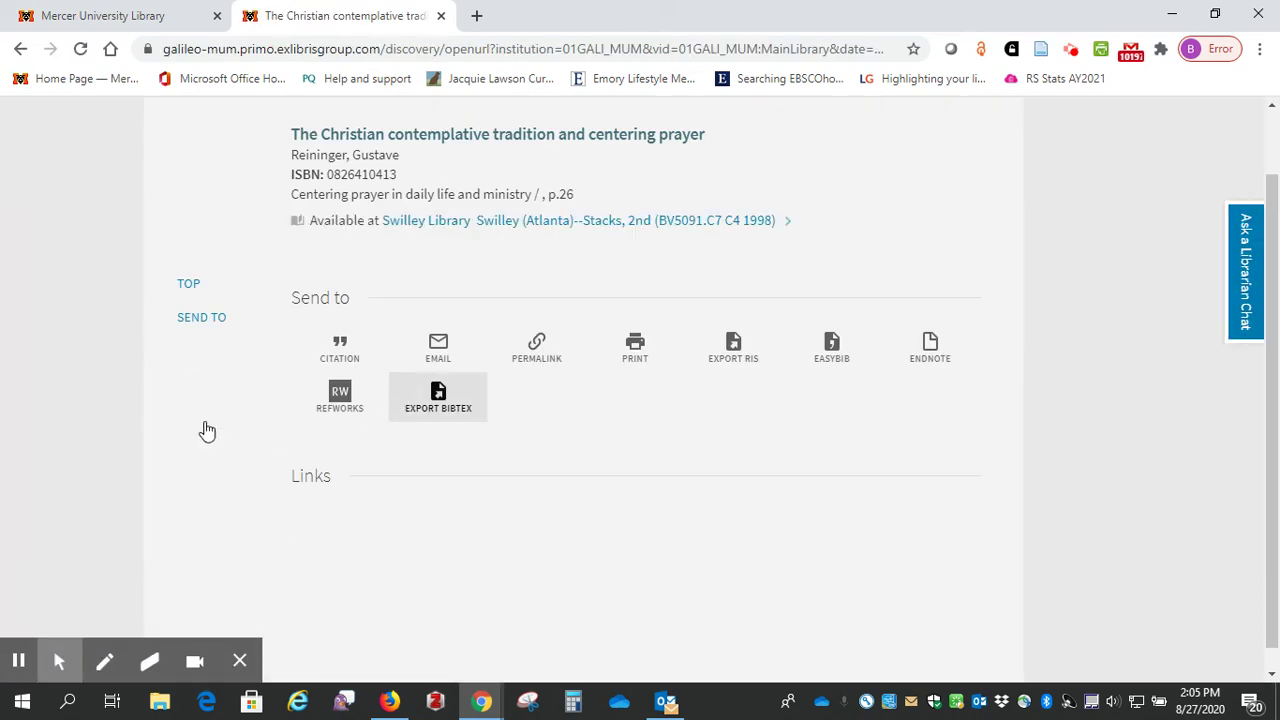
{"action": "scroll", "coordinate": [187, 428], "scroll_direction": "down", "scroll_amount": 1}
{"action": "scroll", "coordinate": [188, 427], "scroll_direction": "down", "scroll_amount": 2}
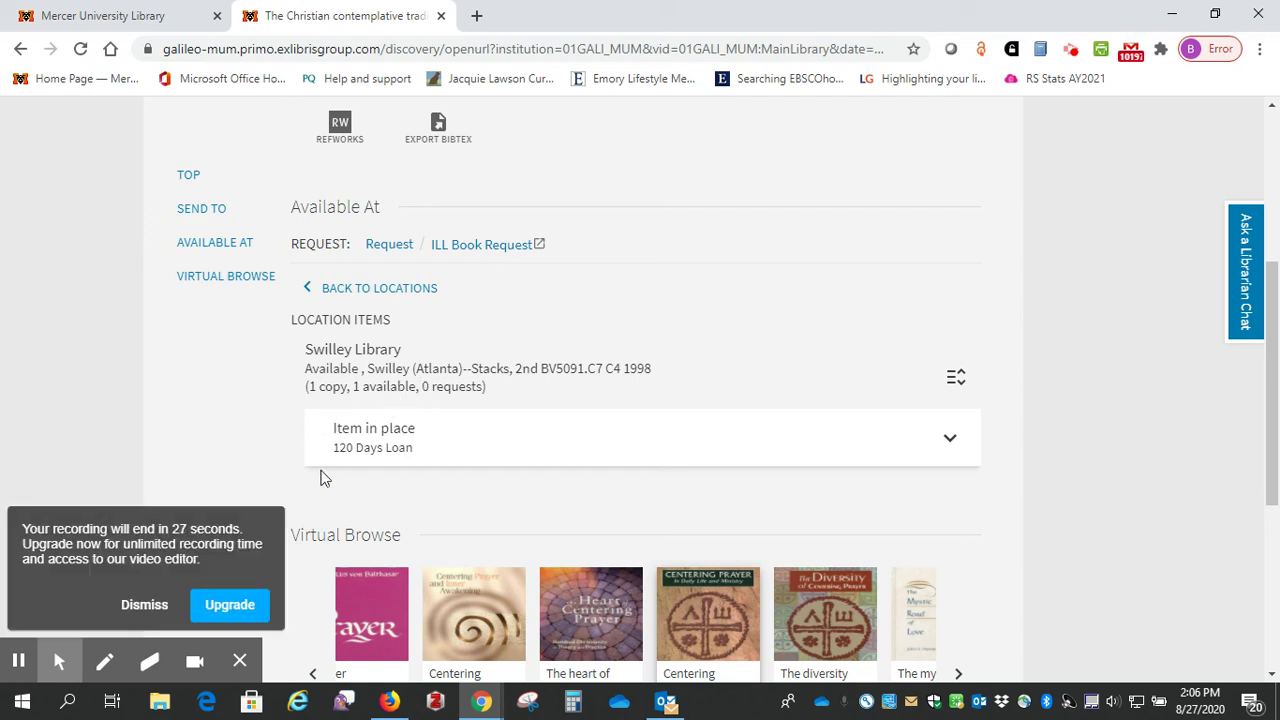
{"action": "left_click", "coordinate": [144, 605]}
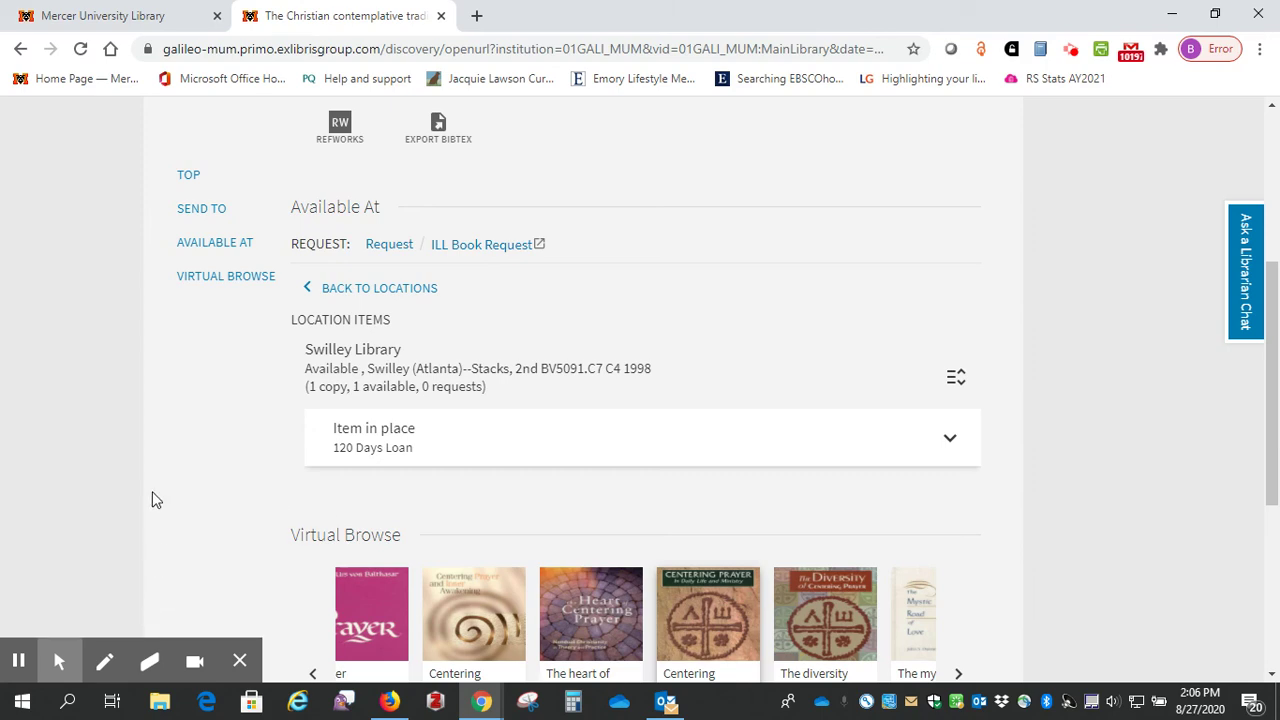
{"action": "scroll", "coordinate": [151, 470], "scroll_direction": "up", "scroll_amount": 4}
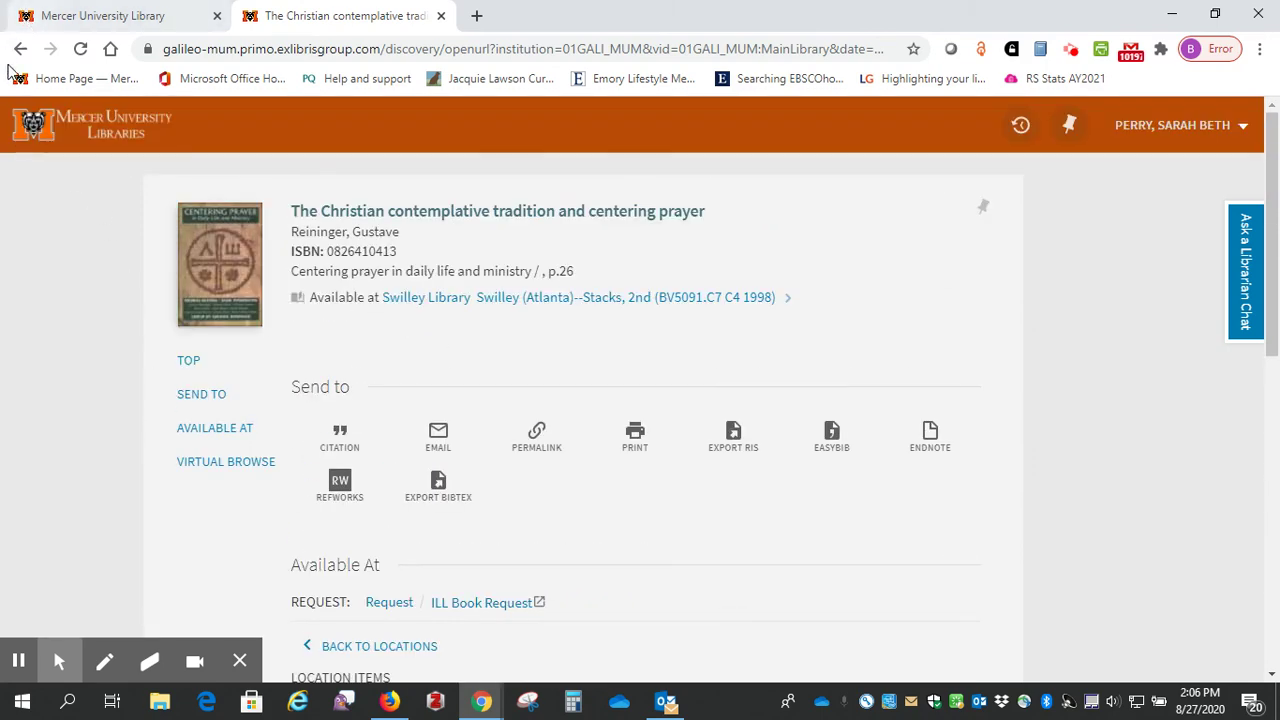
Return to the saved results, look up "Touched by God: The Way to Contemplative Prayer", and check how to get it.
{"action": "left_click", "coordinate": [20, 49]}
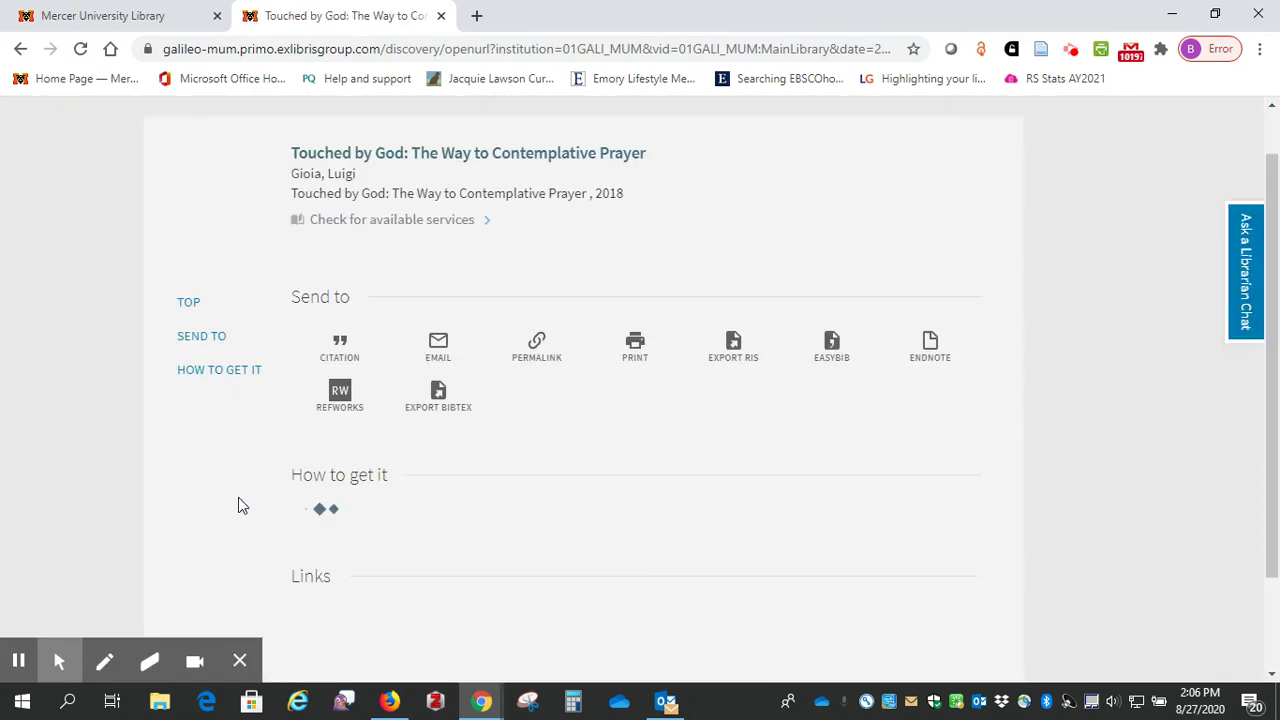
{"action": "scroll", "coordinate": [232, 492], "scroll_direction": "down", "scroll_amount": 2}
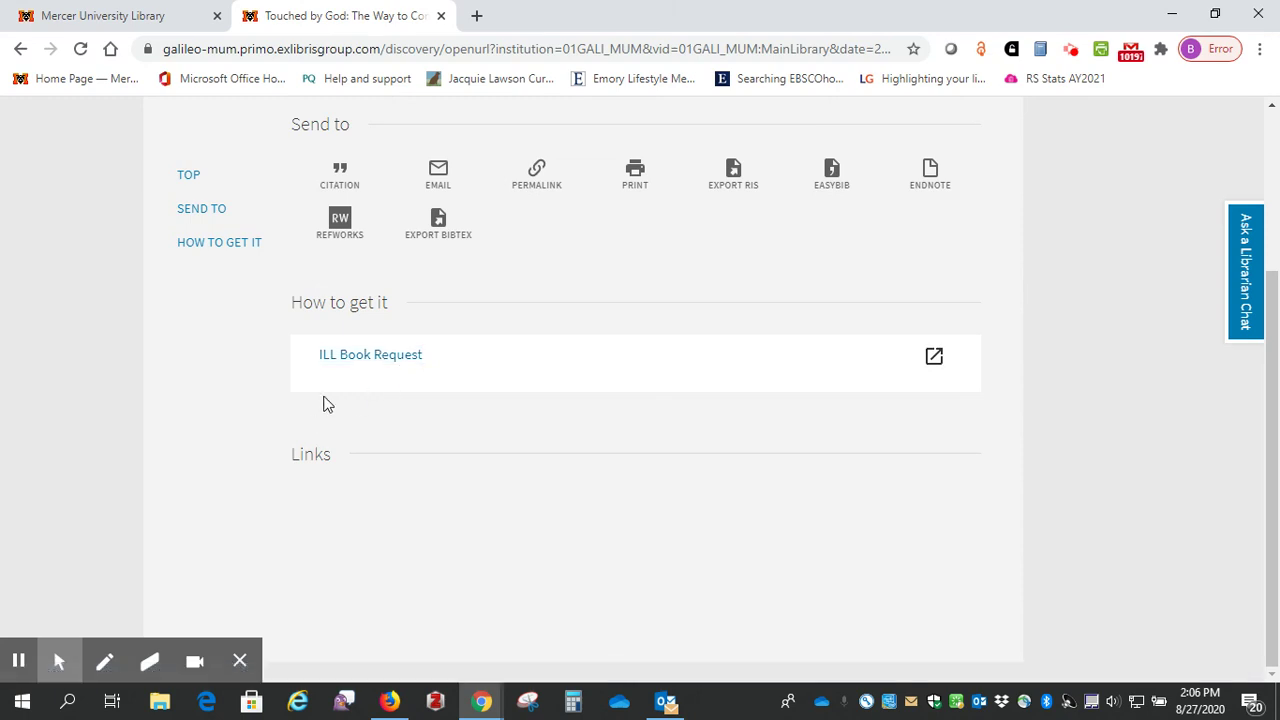
{"action": "scroll", "coordinate": [287, 393], "scroll_direction": "up", "scroll_amount": 3}
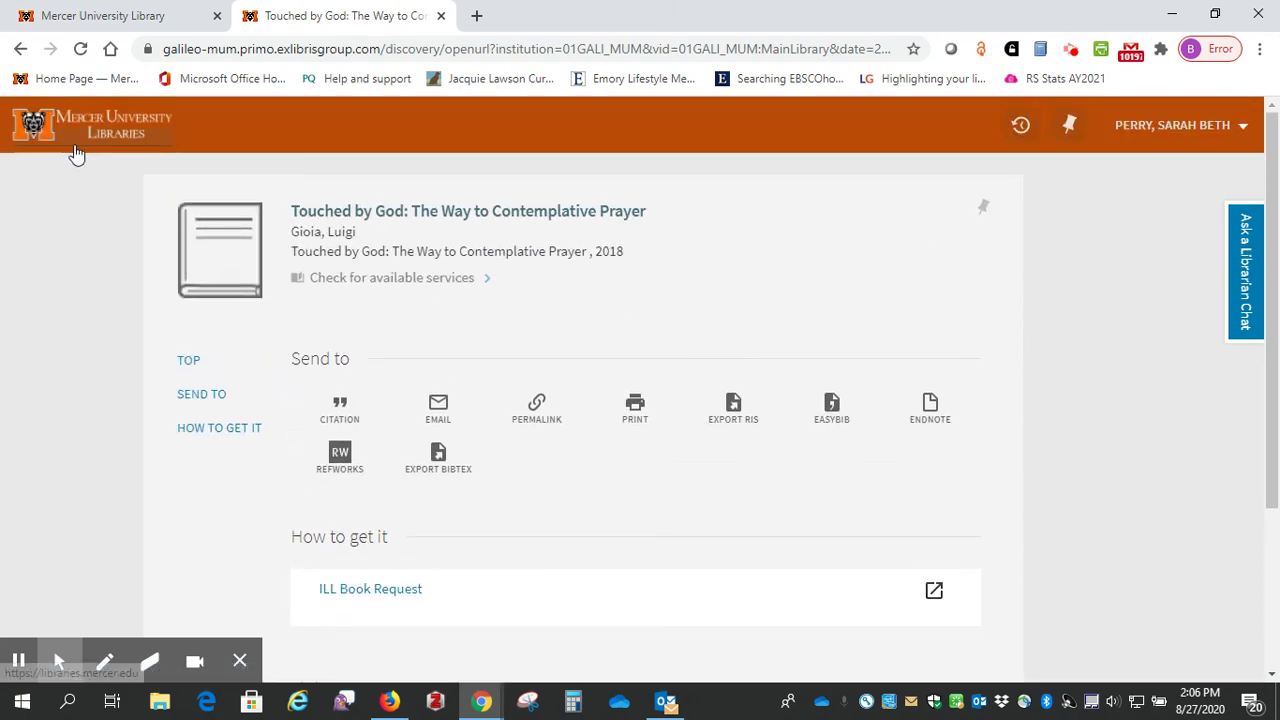